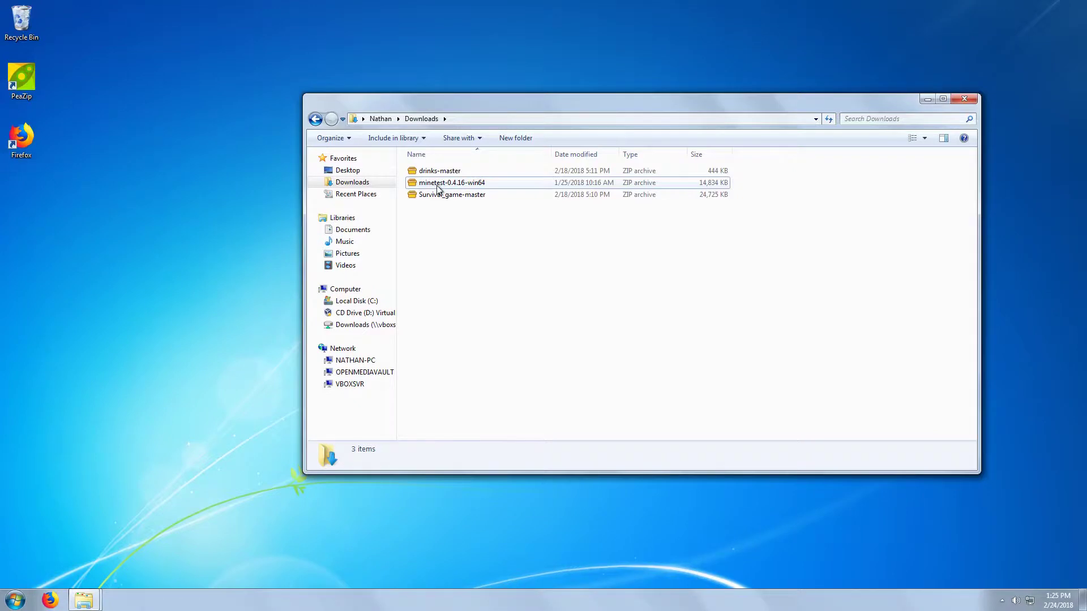
Extract the minetest-0.4.16-win64 archive from Downloads into My Documents.
{"action": "left_click", "coordinate": [437, 189]}
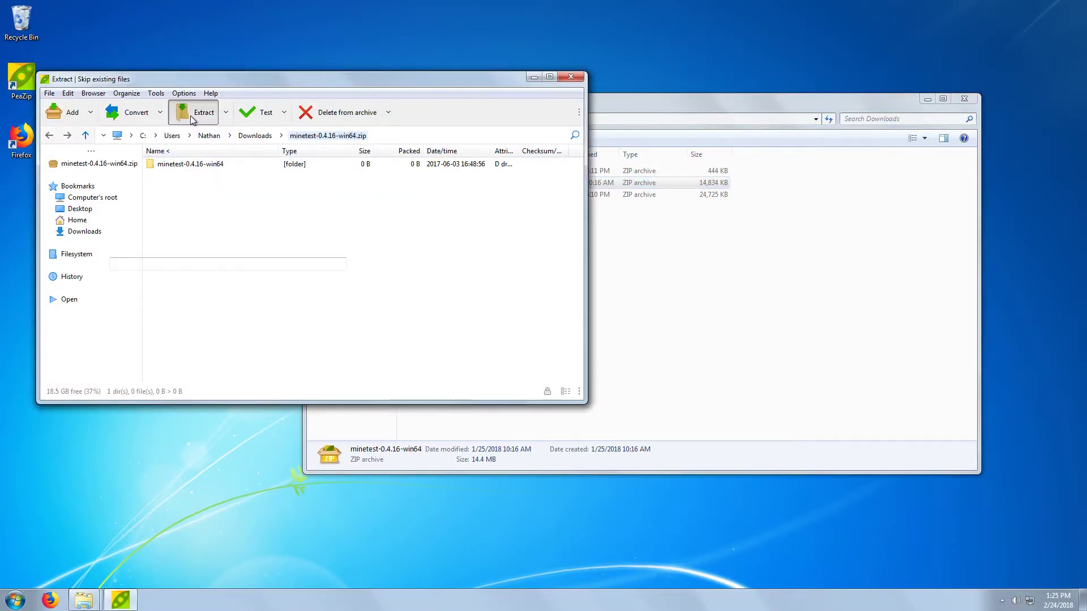
{"action": "left_click", "coordinate": [193, 116]}
{"action": "left_click", "coordinate": [353, 264]}
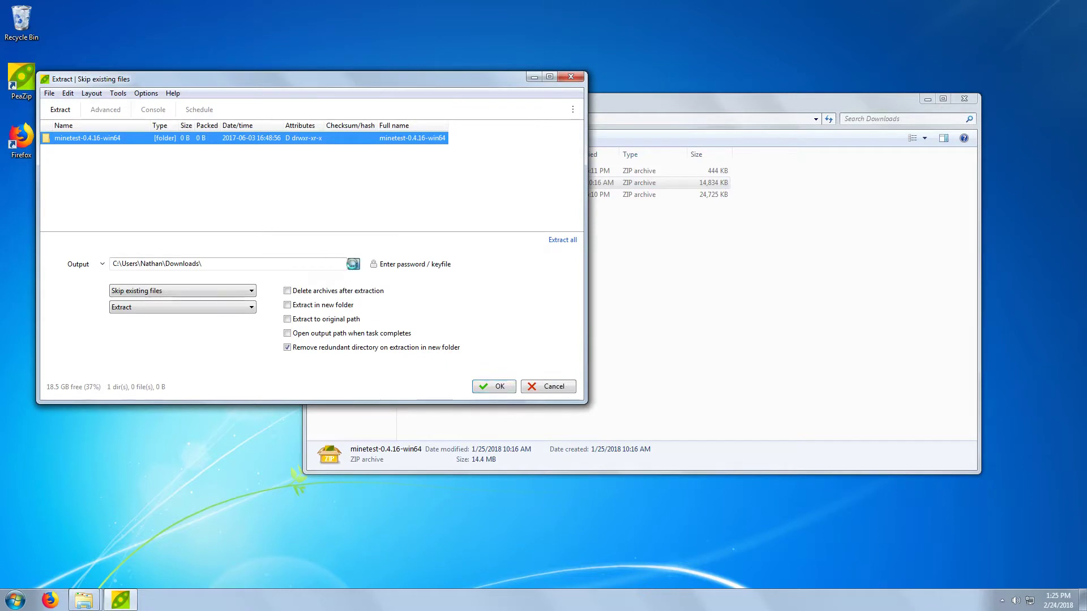
{"action": "left_click", "coordinate": [538, 354]}
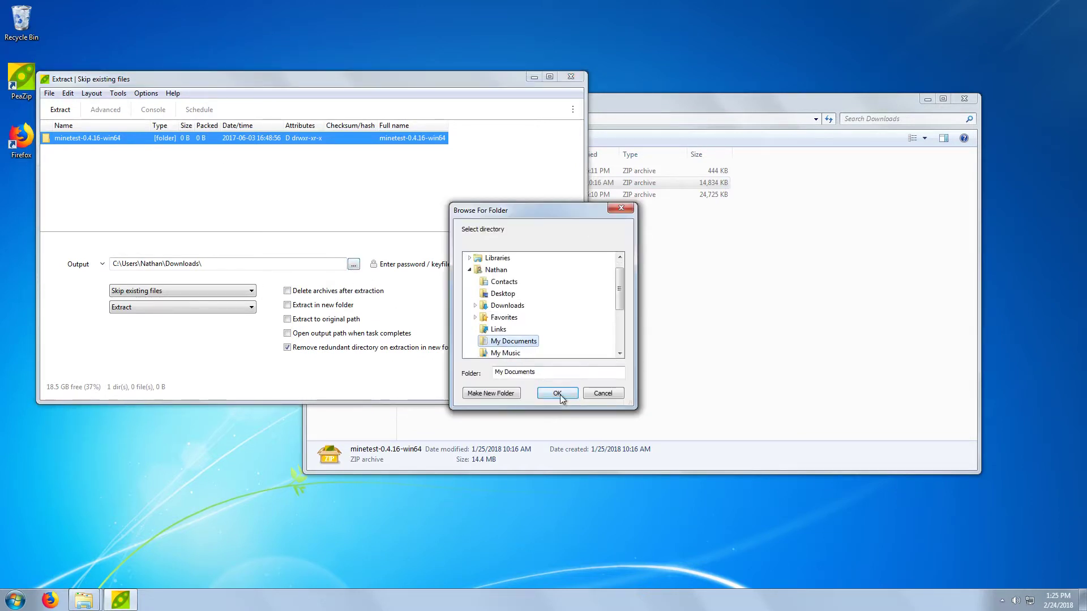
{"action": "left_click", "coordinate": [558, 395]}
{"action": "left_click", "coordinate": [494, 387]}
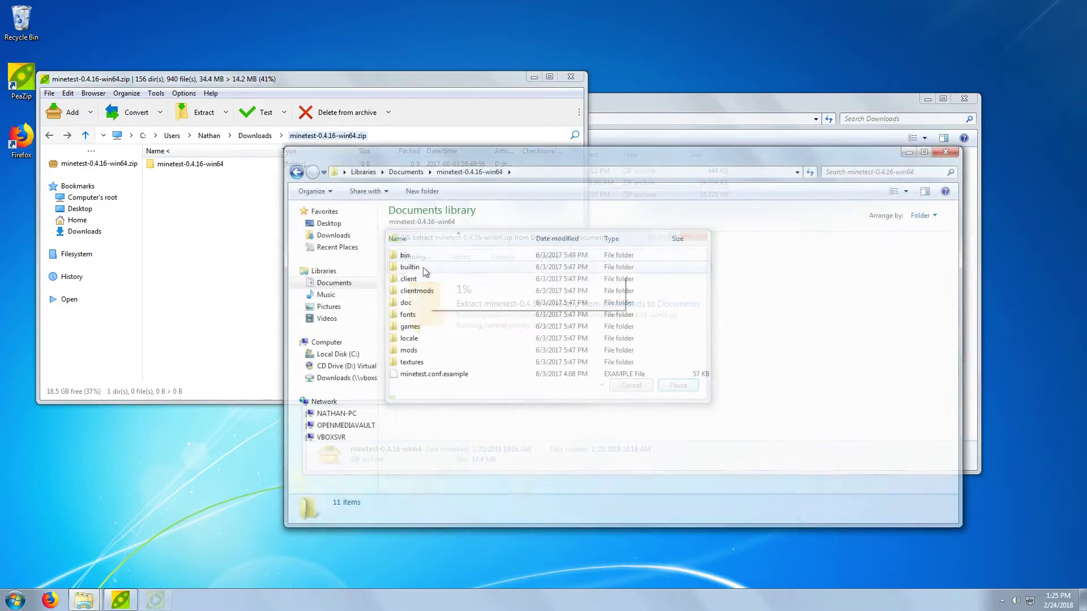
Create a shortcut to the minetest application in the extracted bin folder and place it on the desktop.
{"action": "double_click", "coordinate": [429, 256]}
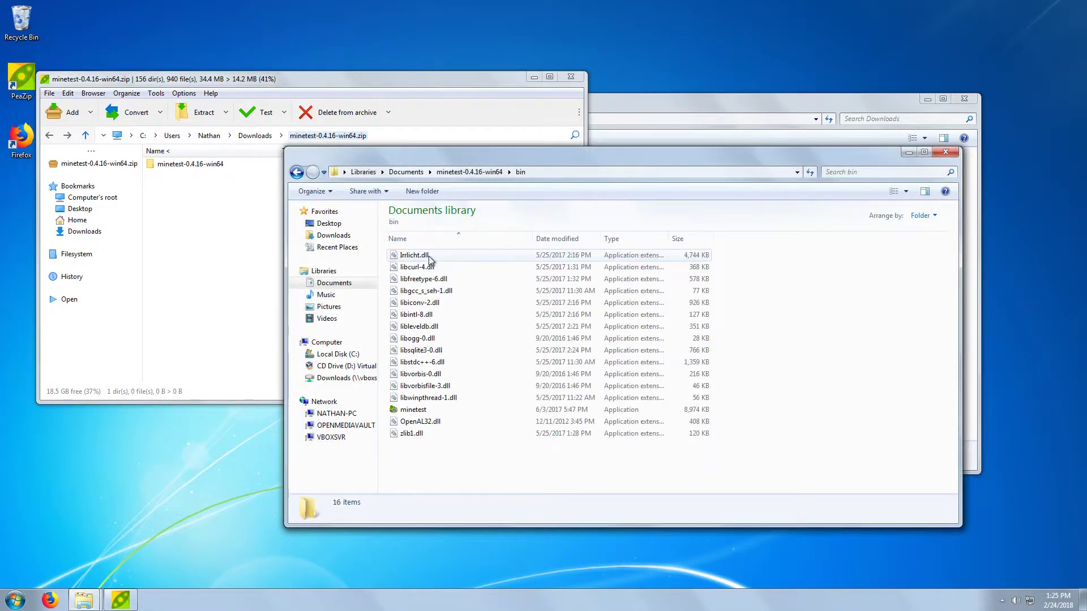
{"action": "right_click", "coordinate": [417, 413]}
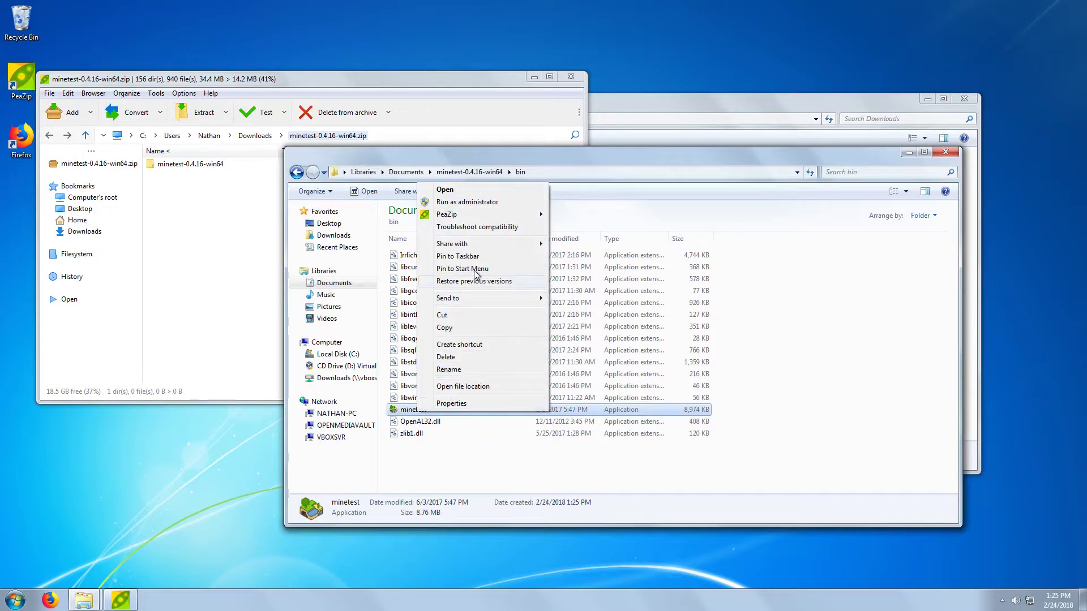
{"action": "left_click", "coordinate": [459, 345]}
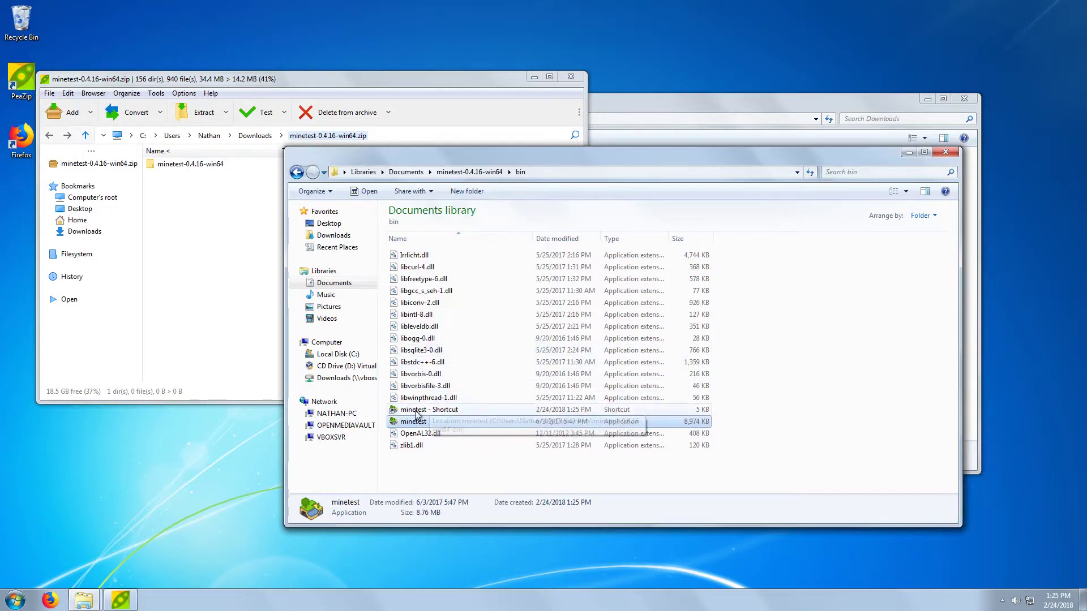
{"action": "left_click_drag", "start_coordinate": [429, 409], "coordinate": [21, 219]}
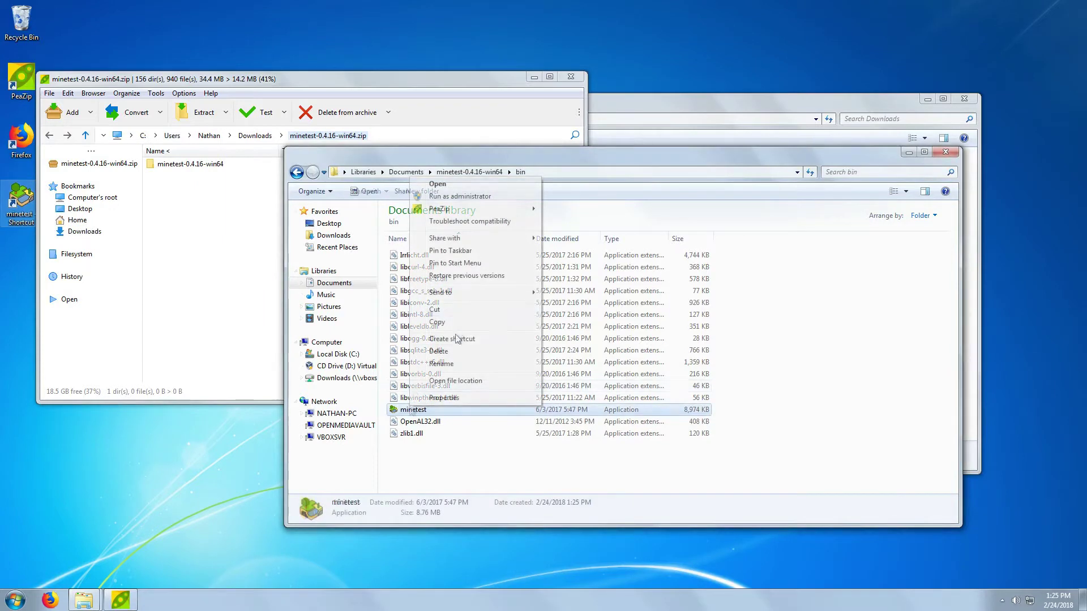
{"action": "left_click", "coordinate": [460, 339]}
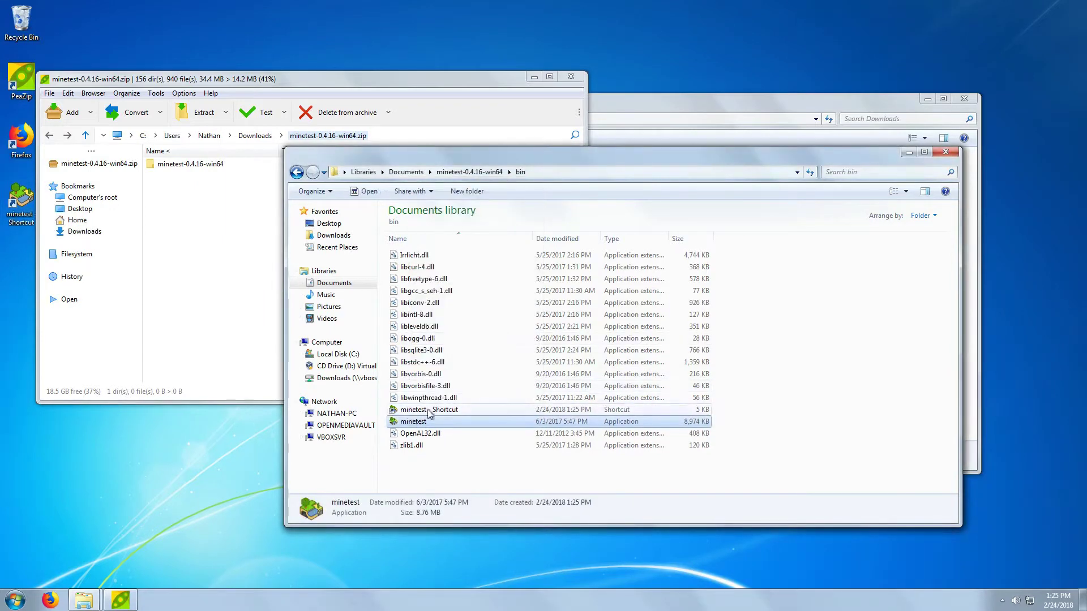
{"action": "left_click_drag", "start_coordinate": [428, 409], "coordinate": [61, 472]}
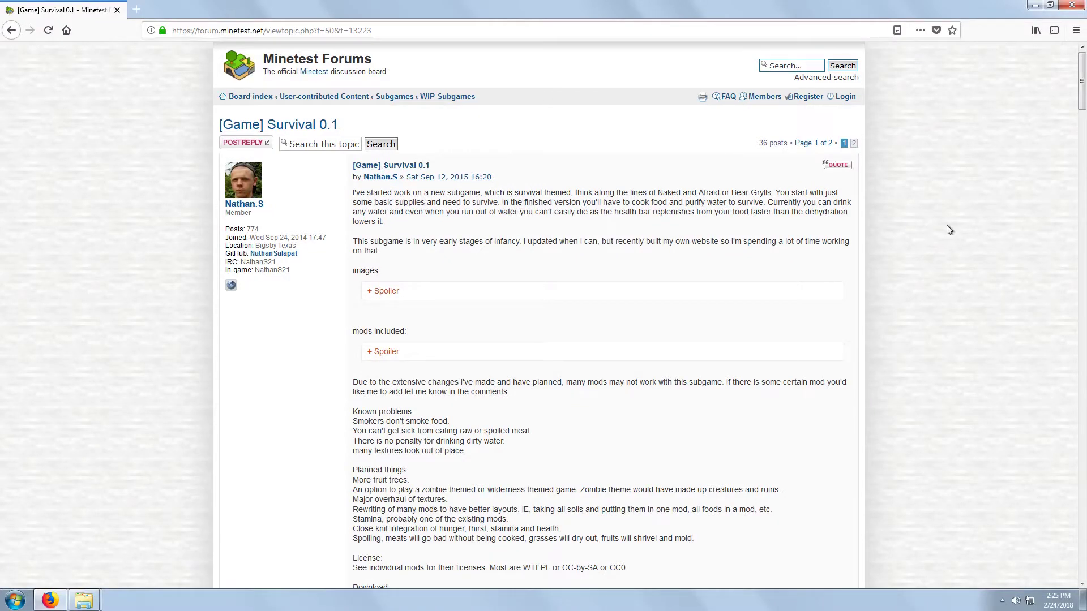
Download and save Survival_game-master.zip from the Survival 0.1 forum post.
{"action": "scroll", "coordinate": [416, 306], "scroll_direction": "down", "scroll_amount": 5}
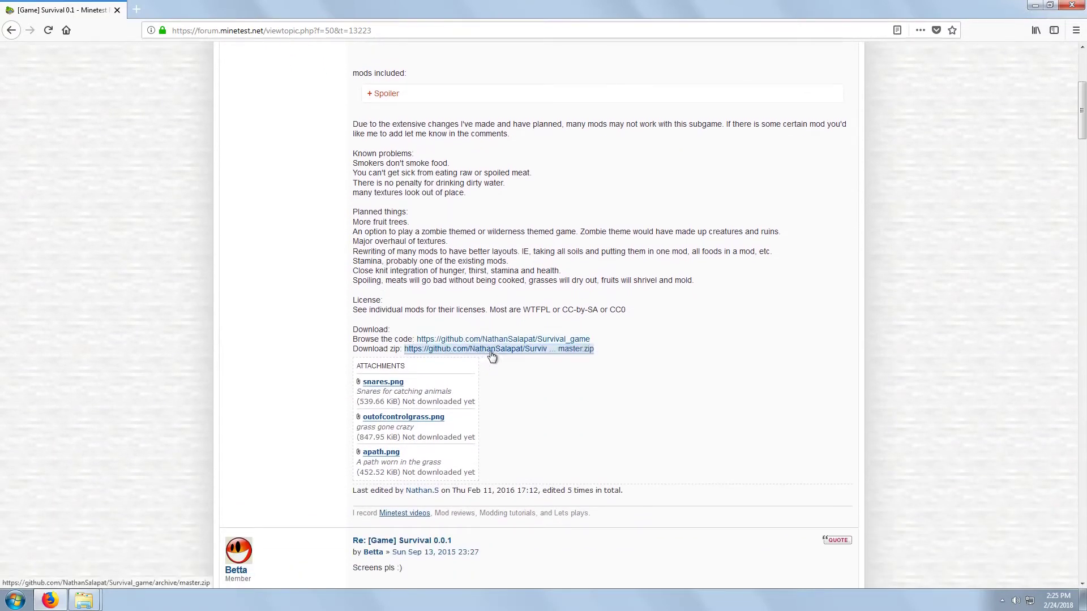
{"action": "left_click", "coordinate": [498, 354]}
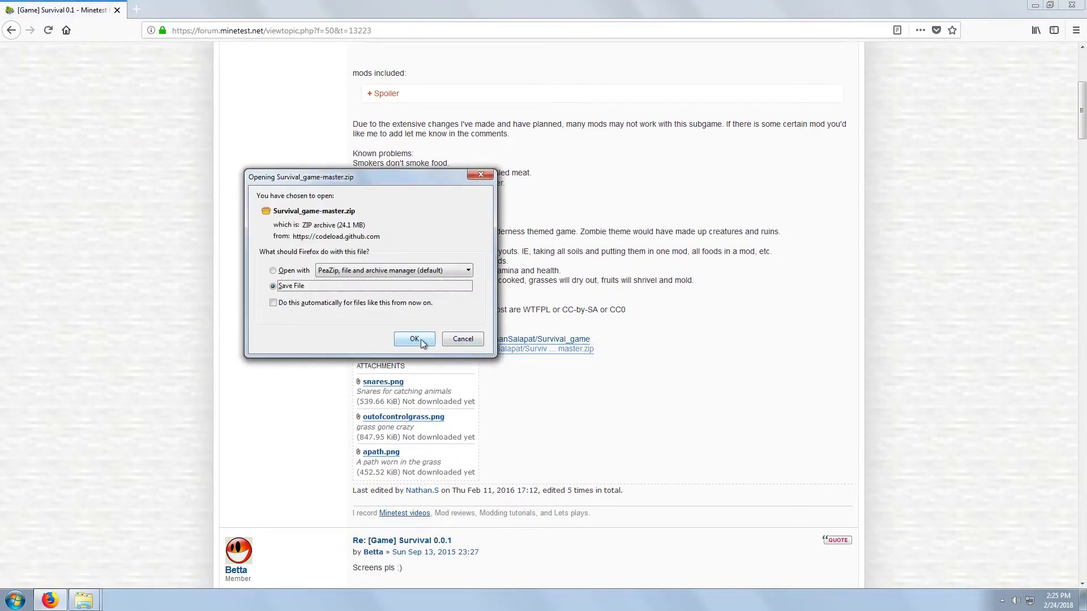
{"action": "left_click", "coordinate": [414, 339]}
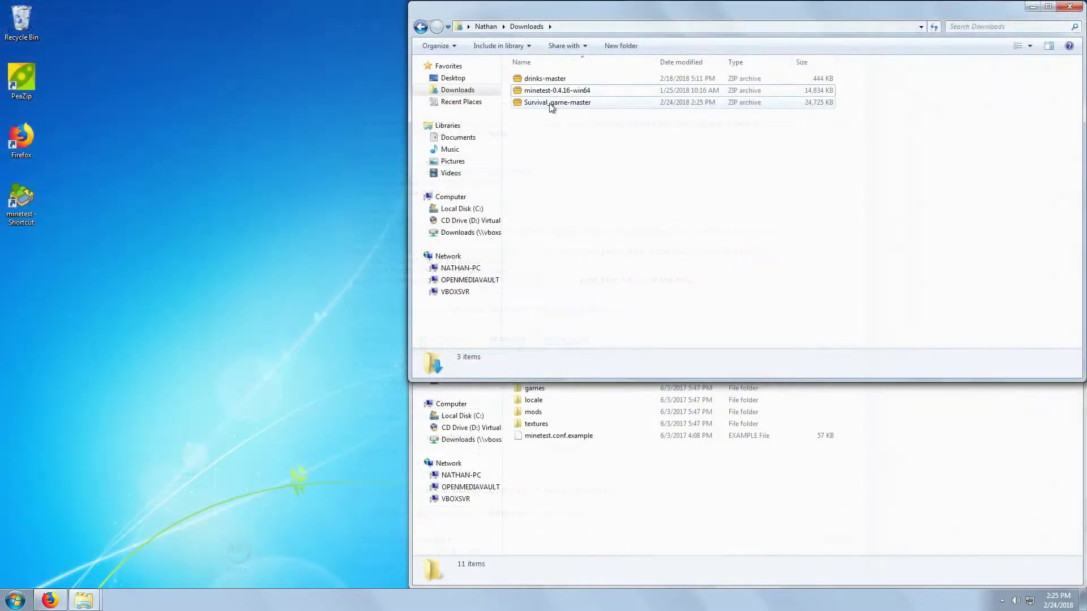
Extract the Survival_game-master archive directly into Downloads with PeaZip.
{"action": "right_click", "coordinate": [551, 104]}
{"action": "mouse_move", "coordinate": [578, 124]}
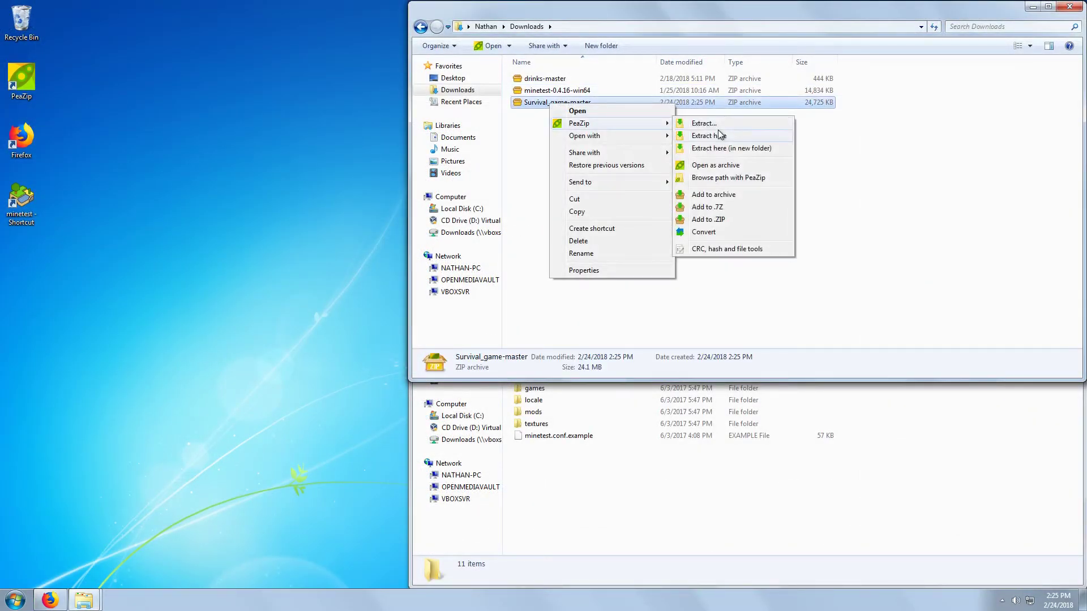
{"action": "left_click", "coordinate": [717, 130]}
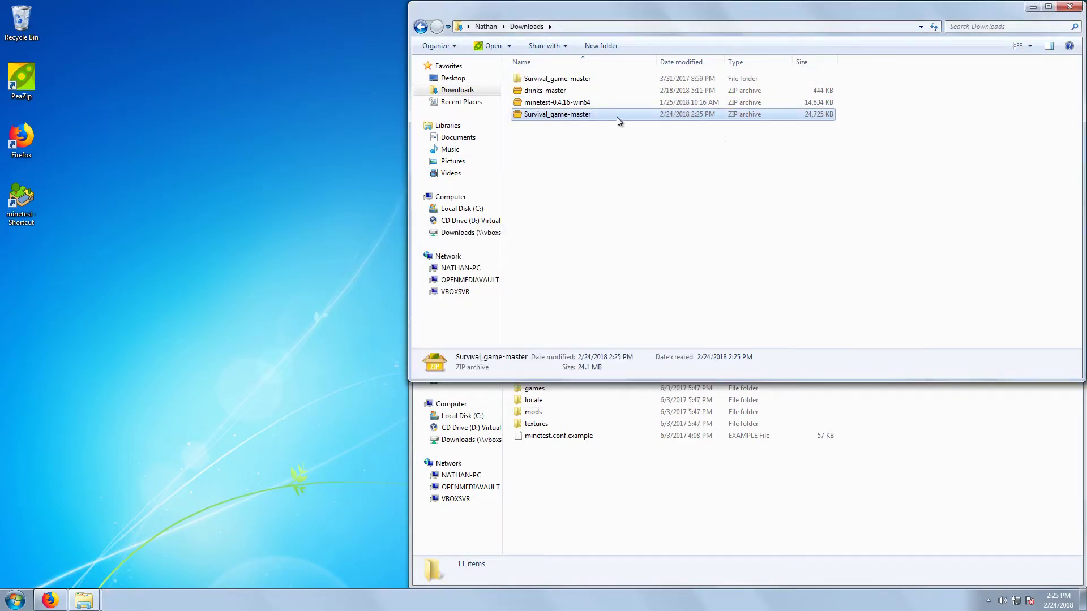
Move the extracted Survival_game-master folder into the games folder of minetest-0.4.16-win64.
{"action": "left_click", "coordinate": [558, 78]}
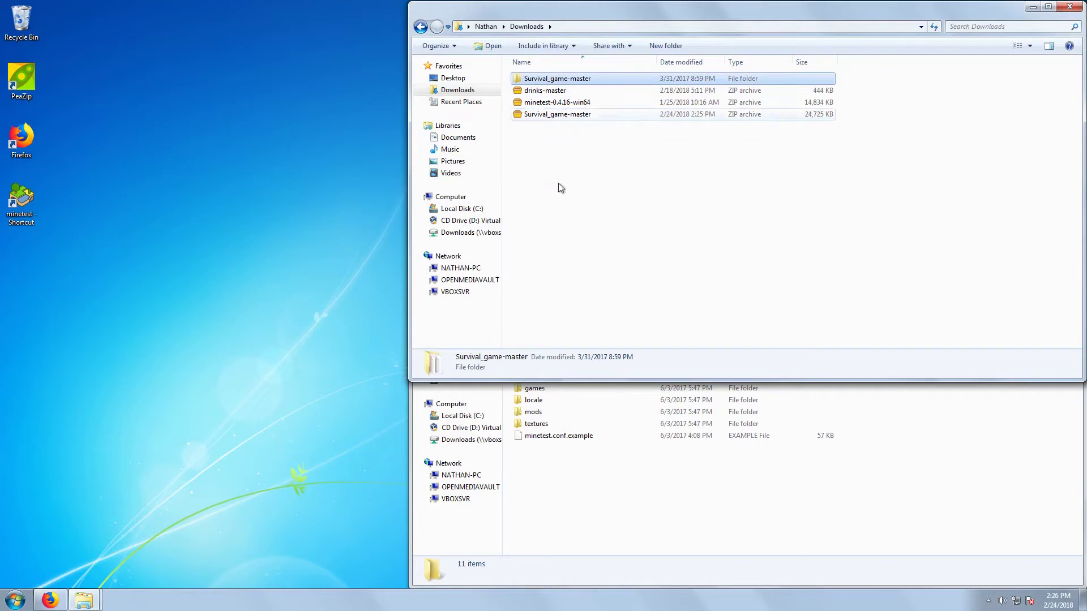
{"action": "left_click", "coordinate": [556, 471]}
{"action": "double_click", "coordinate": [543, 390]}
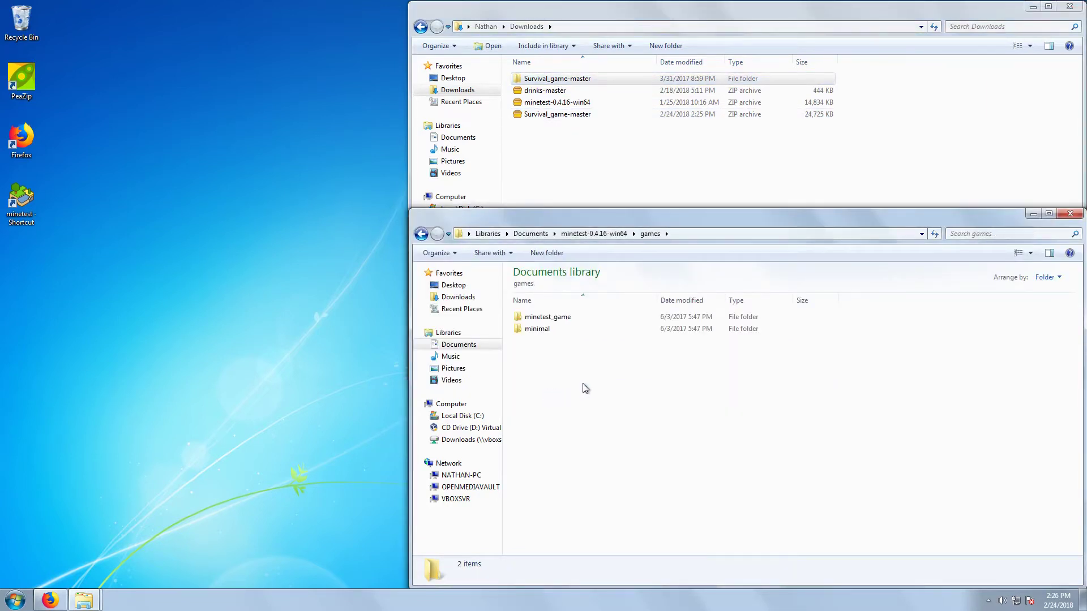
{"action": "left_click_drag", "start_coordinate": [557, 79], "coordinate": [583, 406]}
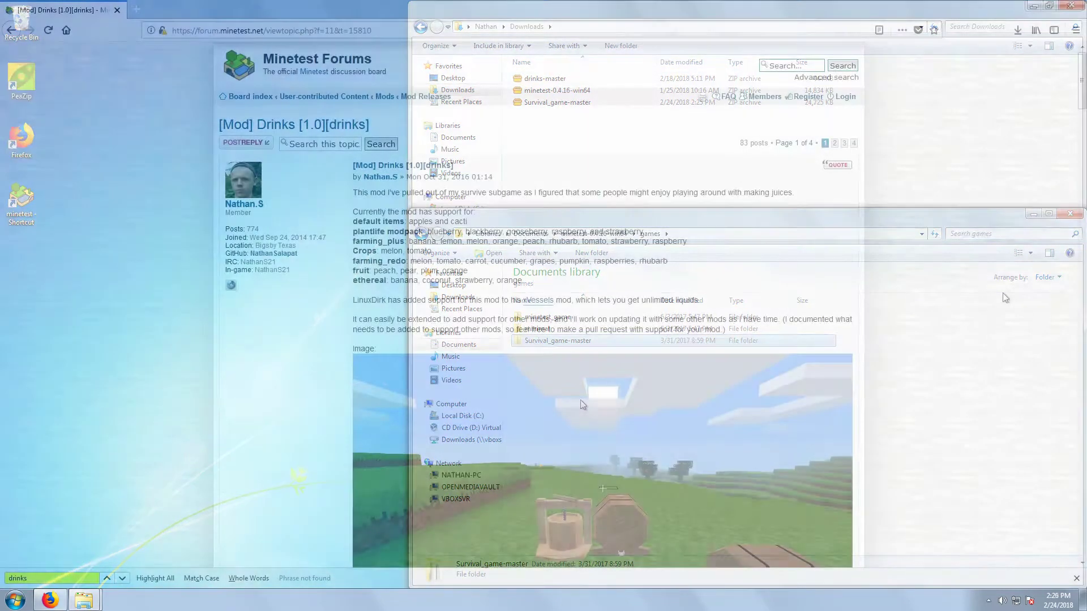
Download and save the drinks mod's master.zip from its forum post.
{"action": "scroll", "coordinate": [1005, 297], "scroll_direction": "down", "scroll_amount": 5}
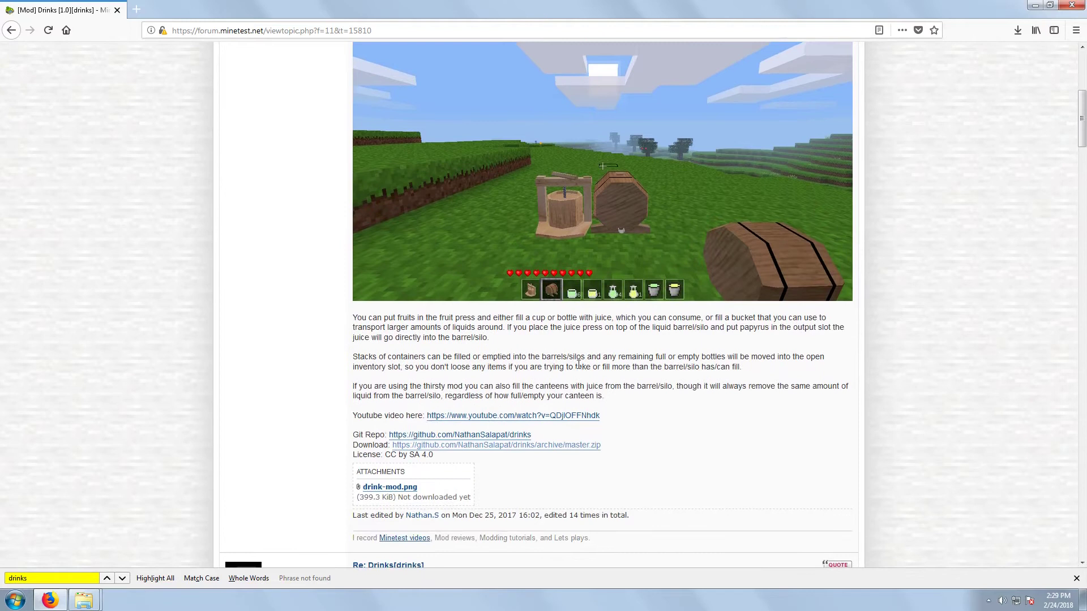
{"action": "left_click", "coordinate": [549, 446]}
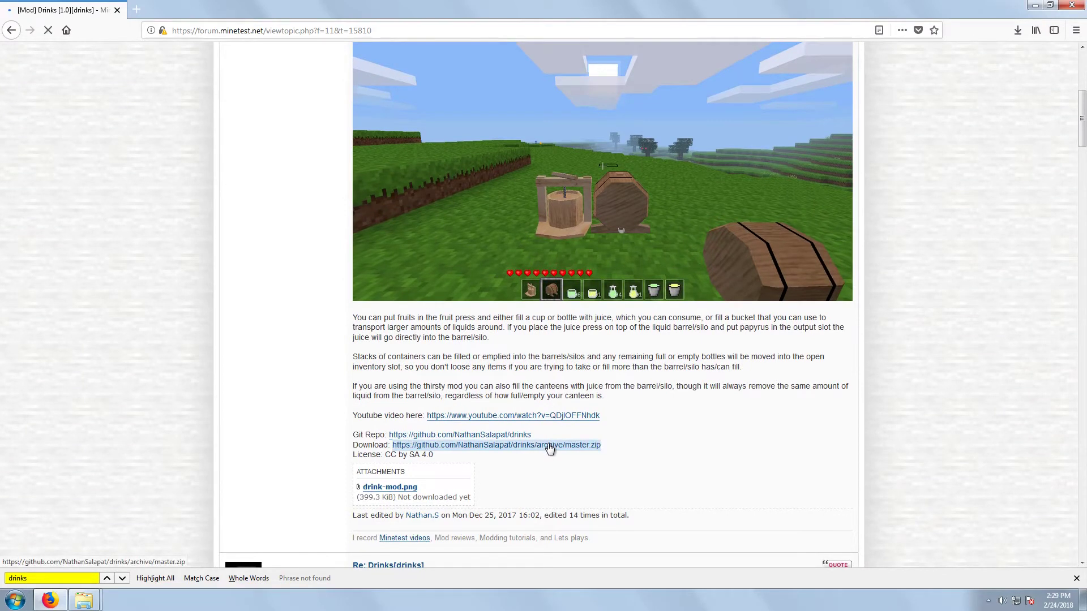
{"action": "left_click", "coordinate": [424, 340]}
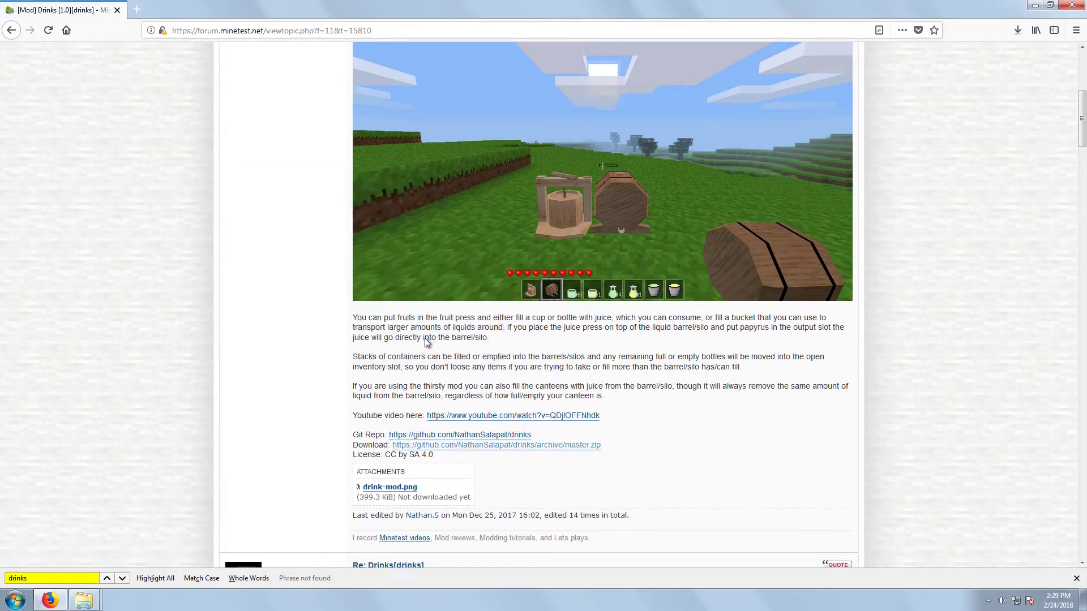
Switch to the Downloads folder and extract the drinks-master archive there with PeaZip.
{"action": "left_click", "coordinate": [1029, 7]}
{"action": "right_click", "coordinate": [548, 83]}
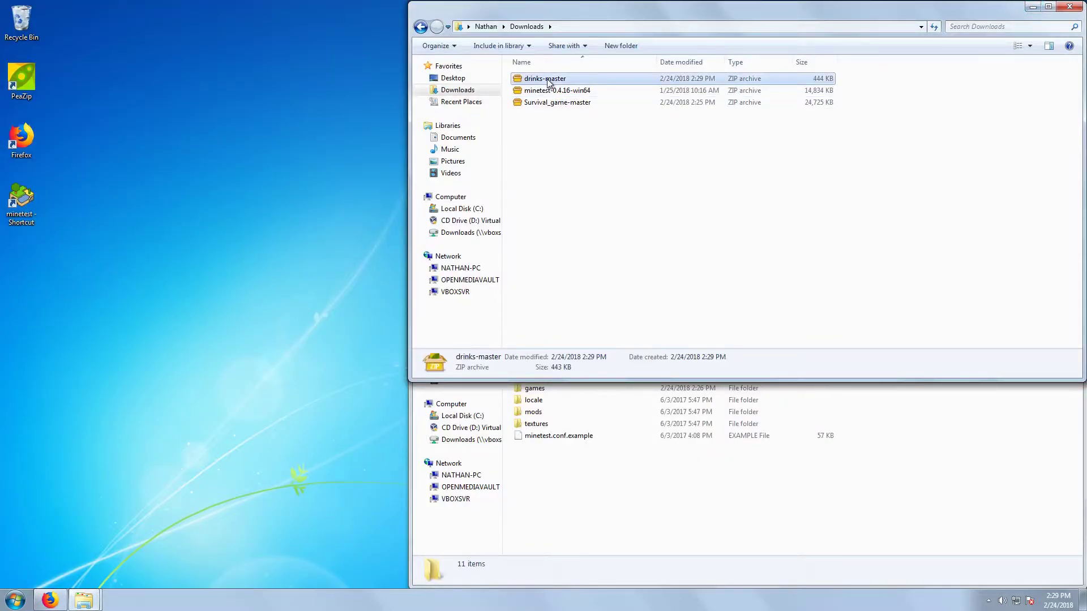
{"action": "mouse_move", "coordinate": [627, 99]}
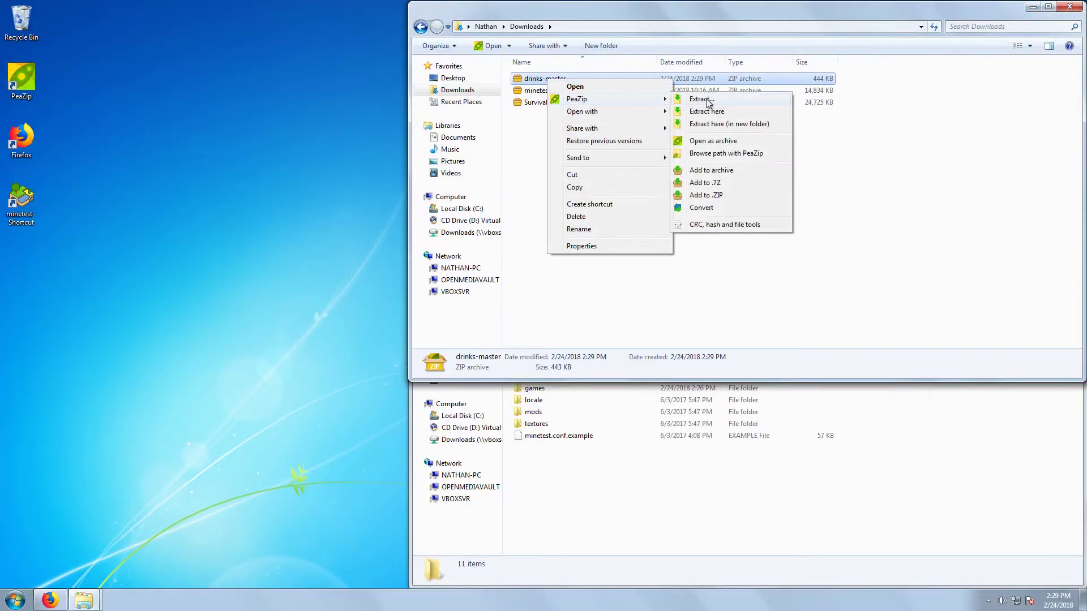
{"action": "left_click", "coordinate": [711, 116]}
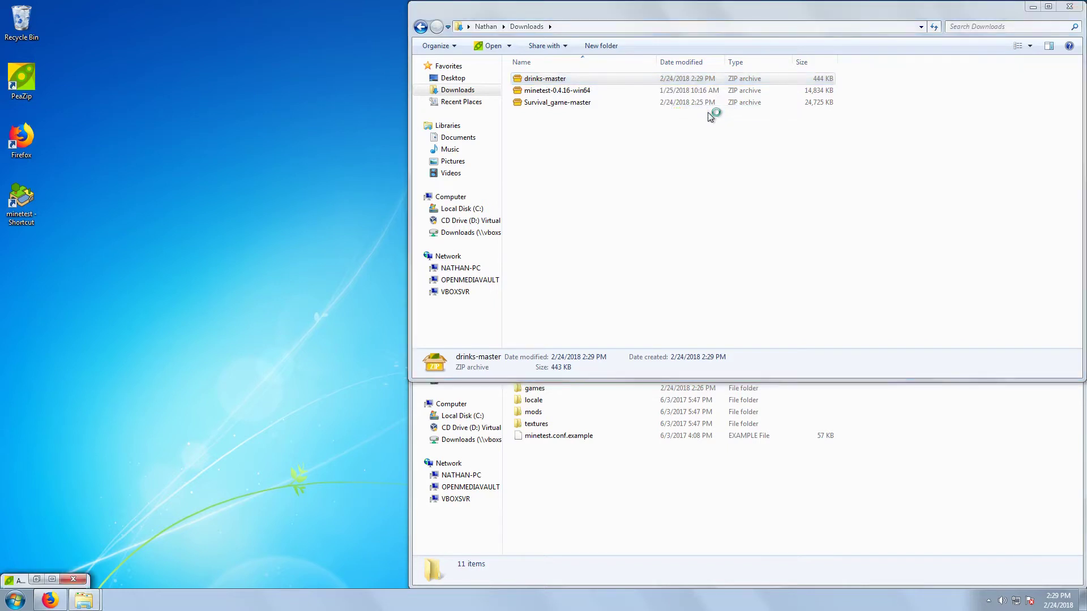
Move the extracted drinks-master folder into the mods folder of minetest-0.4.16-win64 and open it there.
{"action": "left_click", "coordinate": [624, 520]}
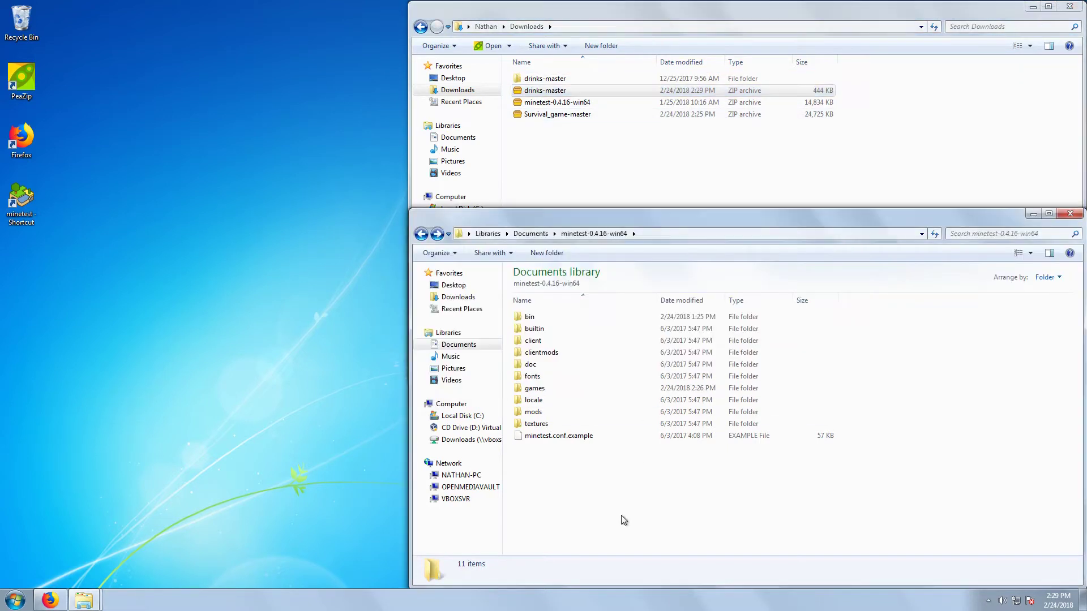
{"action": "left_click", "coordinate": [537, 413]}
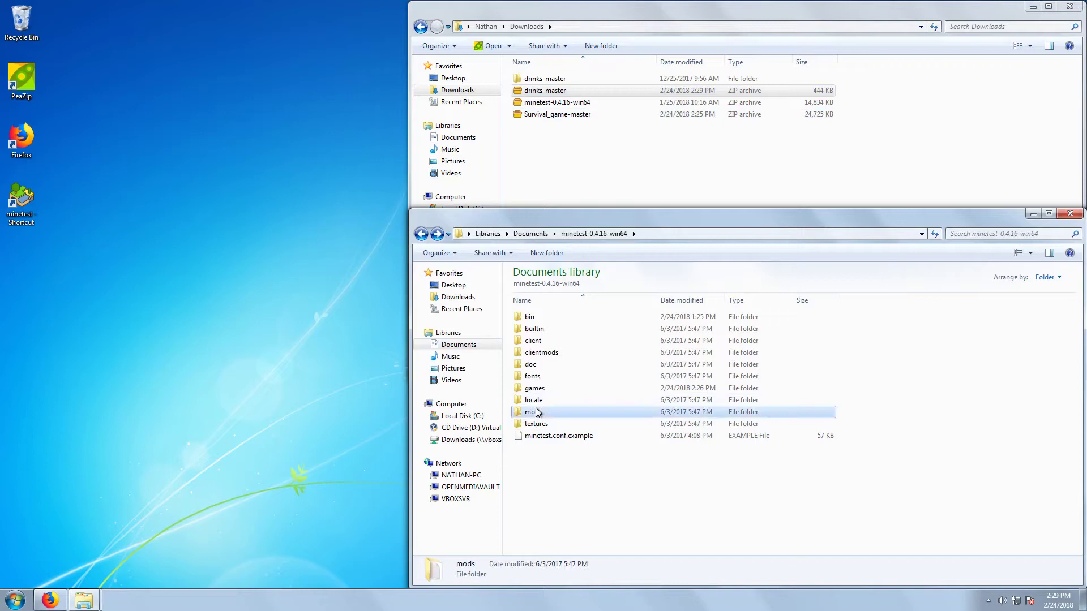
{"action": "double_click", "coordinate": [537, 413]}
{"action": "left_click_drag", "start_coordinate": [538, 85], "coordinate": [587, 453]}
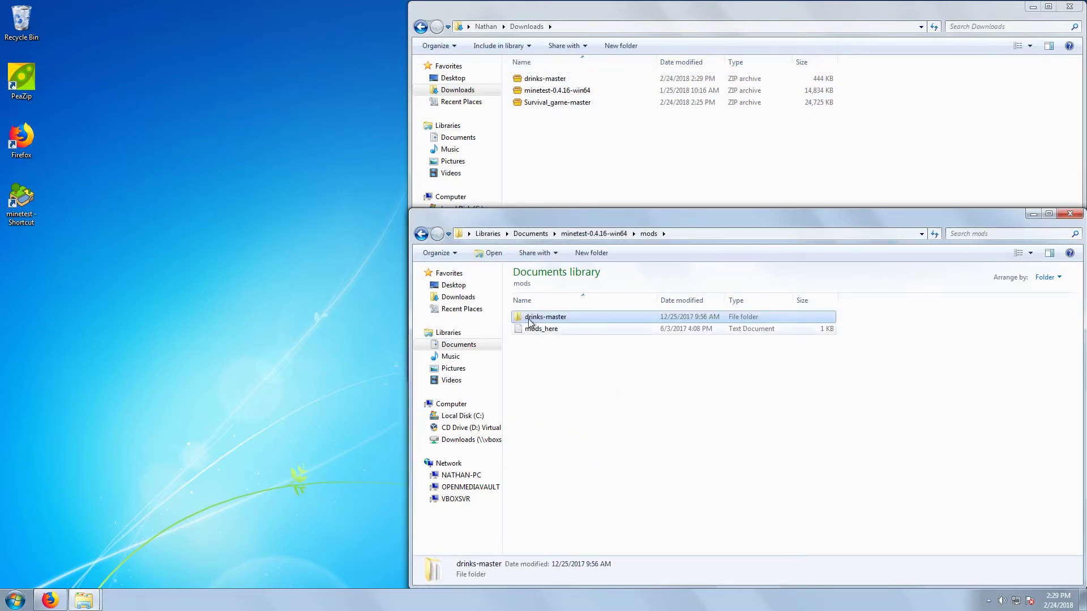
{"action": "double_click", "coordinate": [543, 318]}
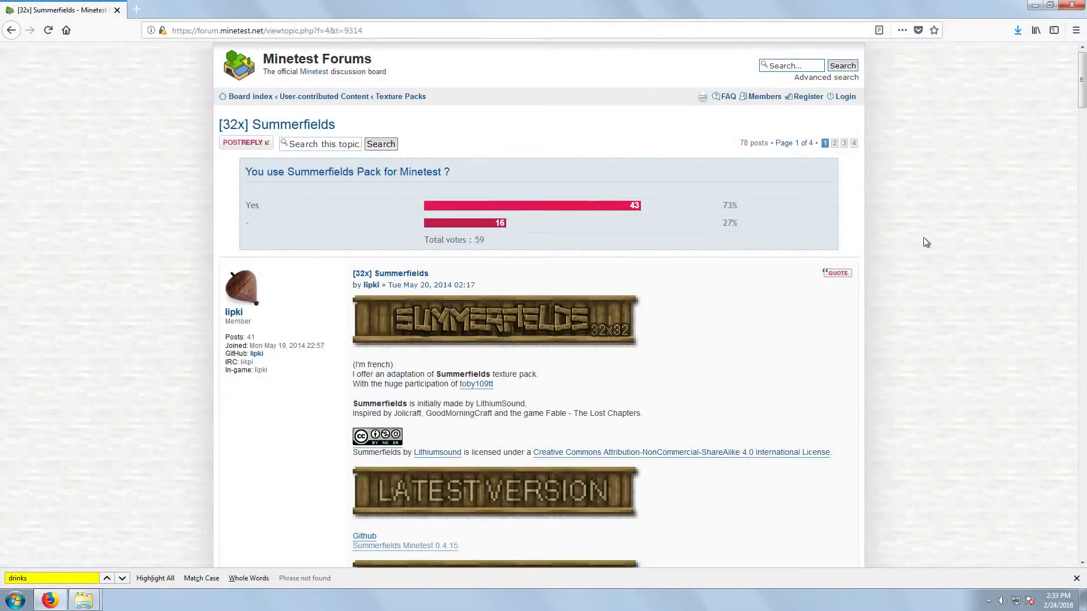
Preview the More Ores screenshot in the Summerfields forum post and download the Summerfields Minetest 0.4.15 texture pack.
{"action": "scroll", "coordinate": [923, 240], "scroll_direction": "down", "scroll_amount": 6}
{"action": "scroll", "coordinate": [923, 237], "scroll_direction": "down", "scroll_amount": 2}
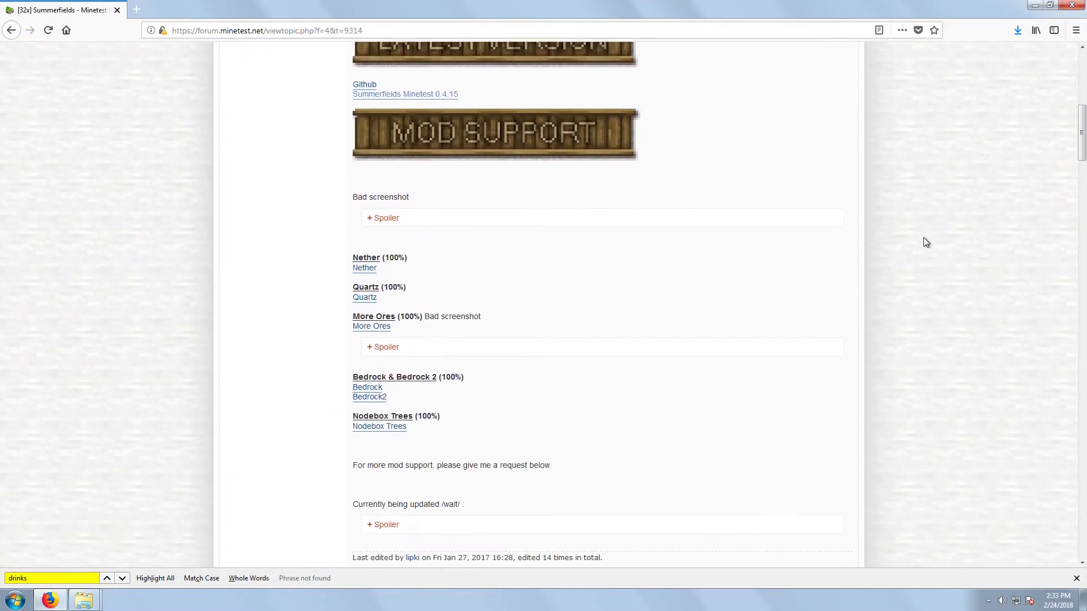
{"action": "left_click", "coordinate": [374, 349]}
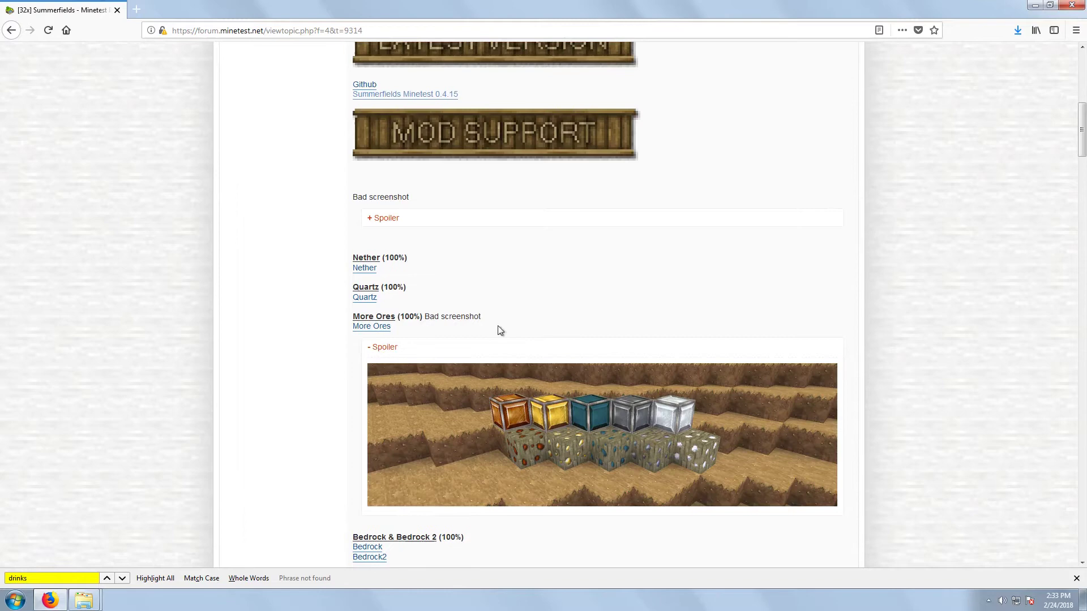
{"action": "scroll", "coordinate": [549, 325], "scroll_direction": "up", "scroll_amount": 1}
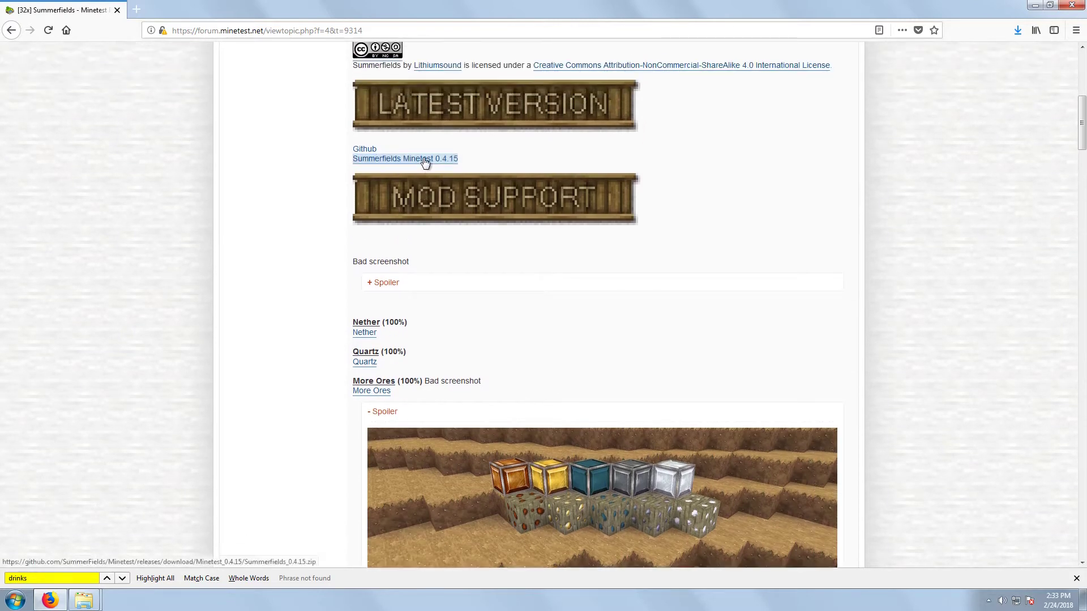
{"action": "left_click", "coordinate": [426, 161]}
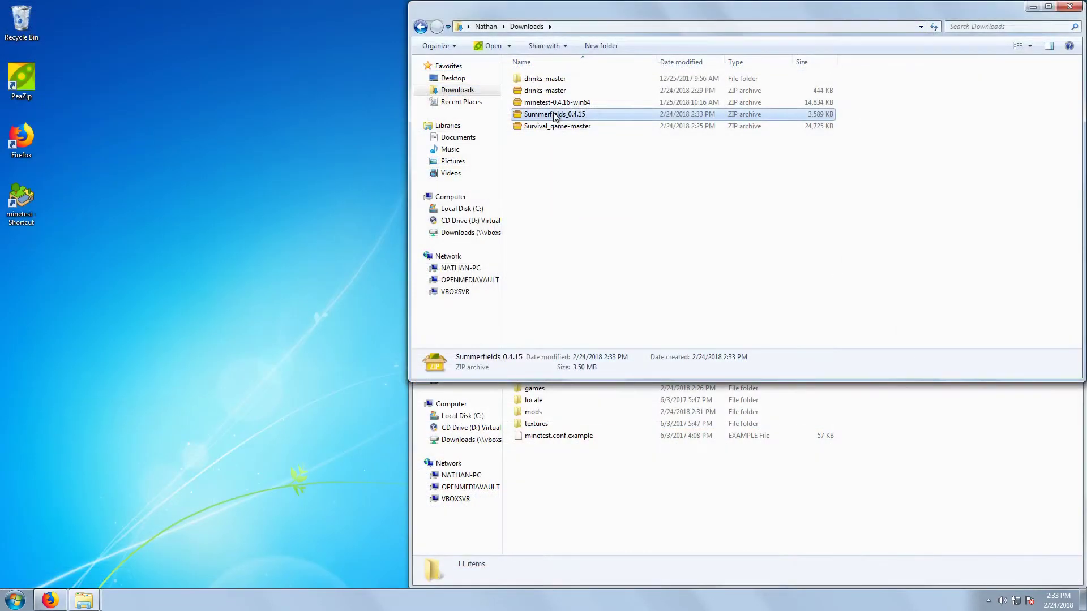
Extract the Summerfields_0.4.15 archive into a new folder in Downloads and return to the minetest-0.4.16-win64 folder window.
{"action": "right_click", "coordinate": [555, 116]}
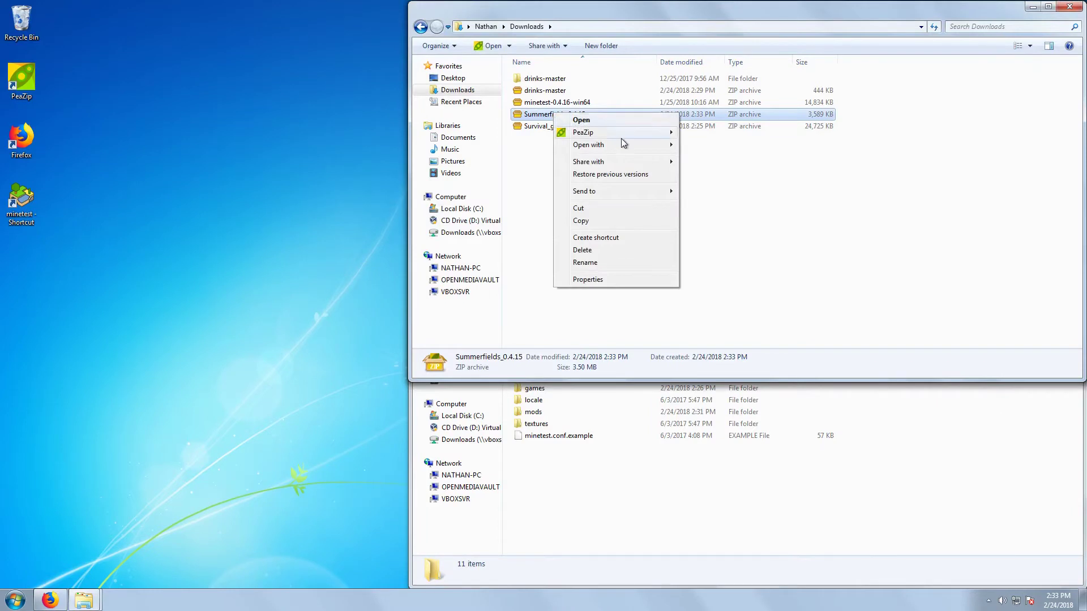
{"action": "mouse_move", "coordinate": [623, 133]}
{"action": "left_click", "coordinate": [730, 158]}
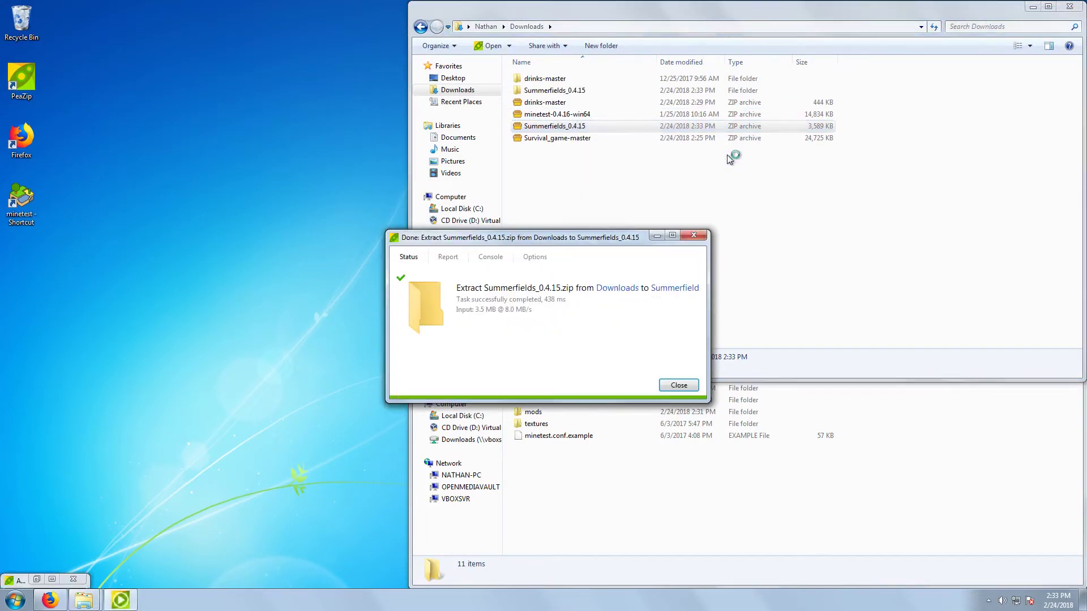
{"action": "left_click", "coordinate": [586, 510]}
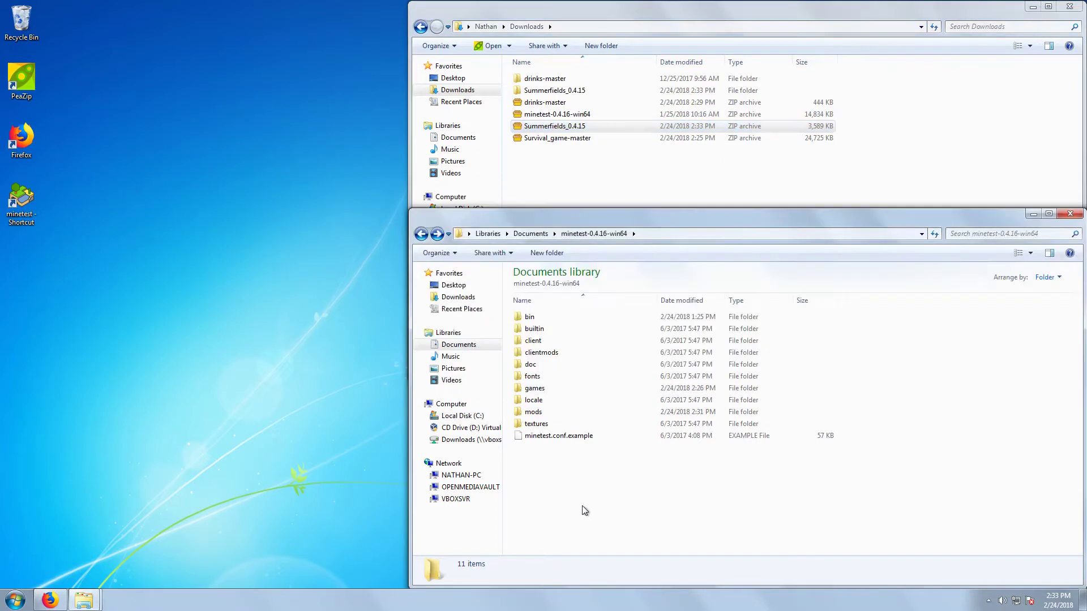
Move the extracted Summerfields_0.4.15 folder from Downloads into the textures folder of minetest-0.4.16-win64.
{"action": "double_click", "coordinate": [546, 424]}
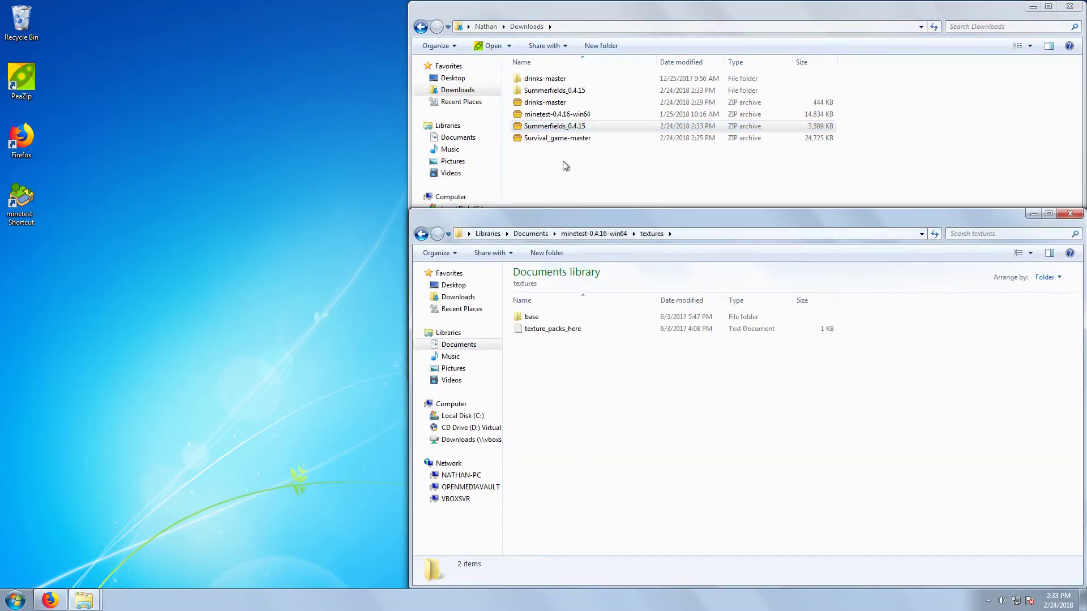
{"action": "left_click_drag", "start_coordinate": [558, 90], "coordinate": [625, 486]}
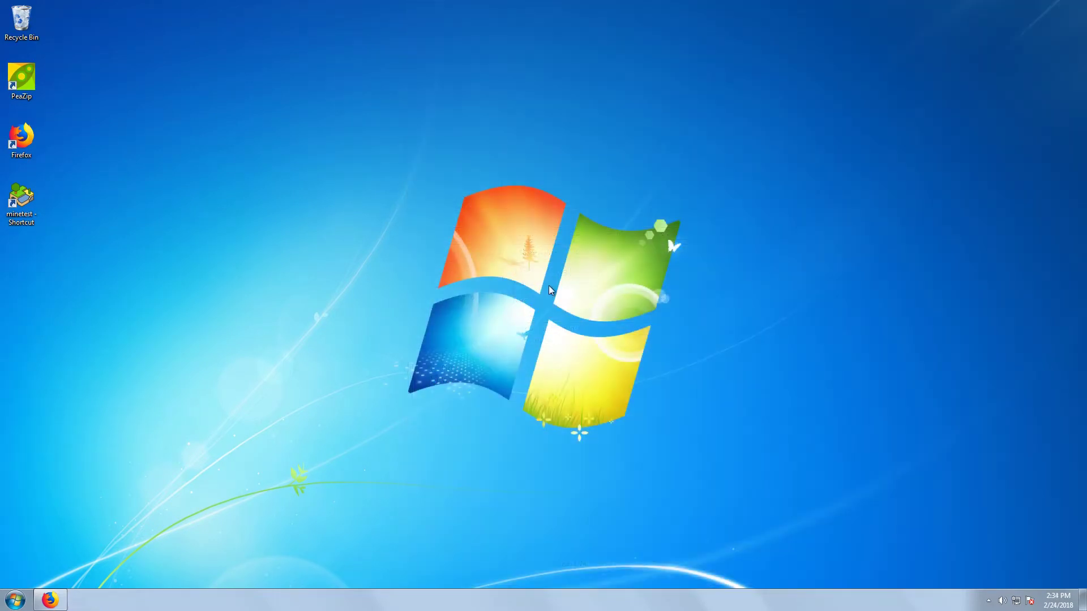
Search the computer for "minet" to launch Minetest, and switch to the Survive! subgame.
{"action": "left_click", "coordinate": [22, 602]}
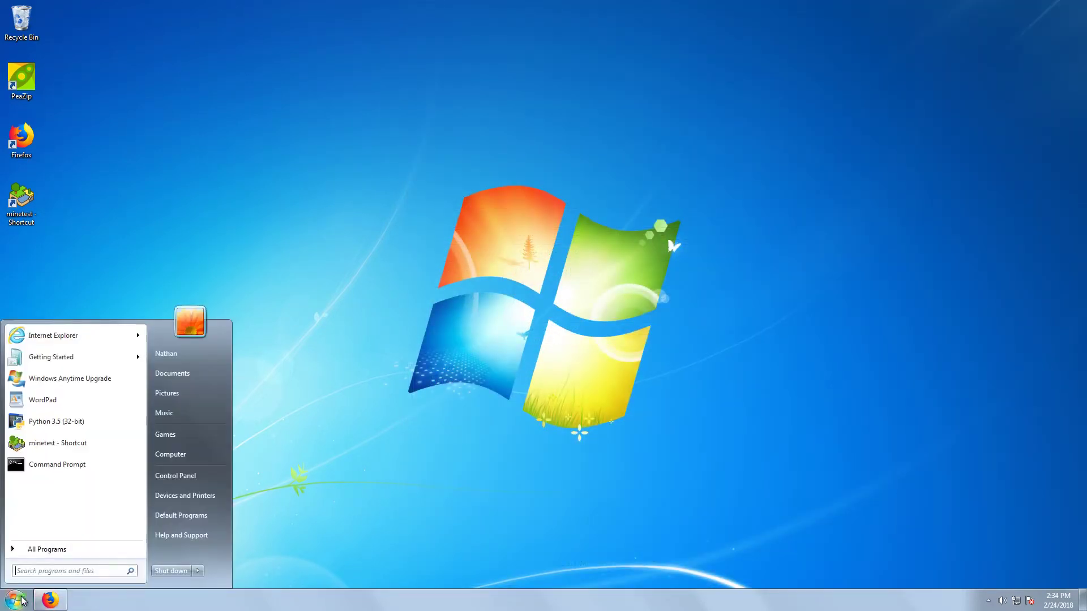
{"action": "type", "text": "minet"}
{"action": "key", "text": "Return"}
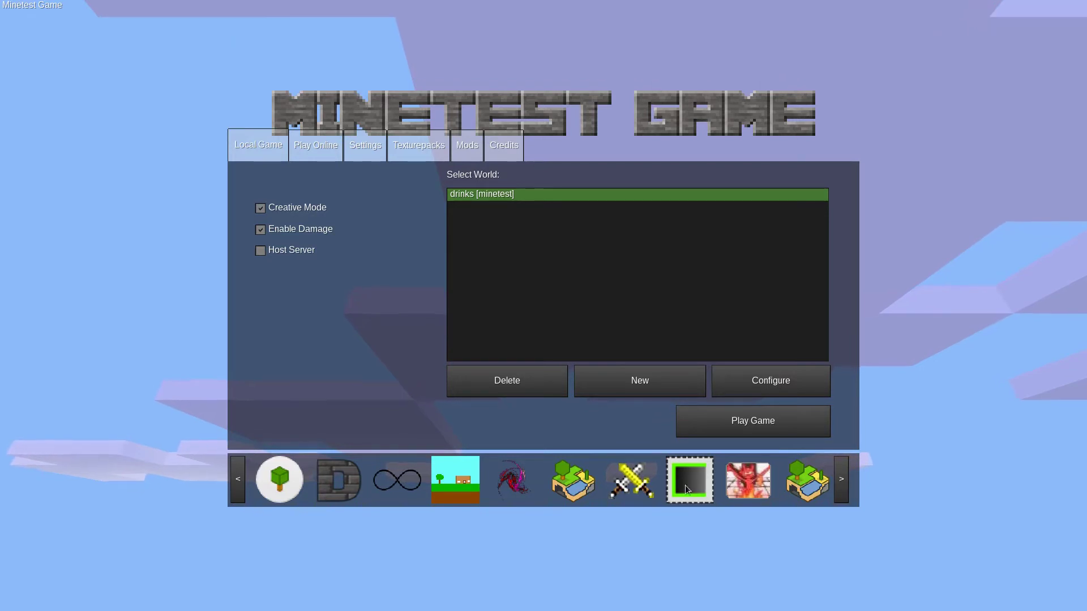
{"action": "left_click", "coordinate": [463, 485]}
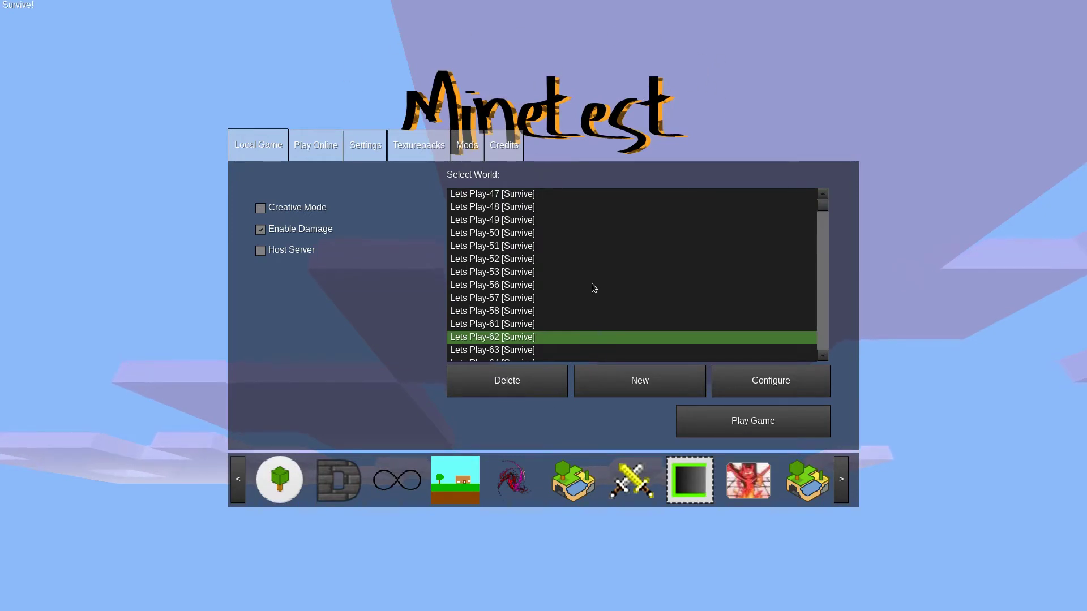
Start a new Survive! world named "new game" and set its seed to "ttype here for fun".
{"action": "left_click", "coordinate": [630, 387]}
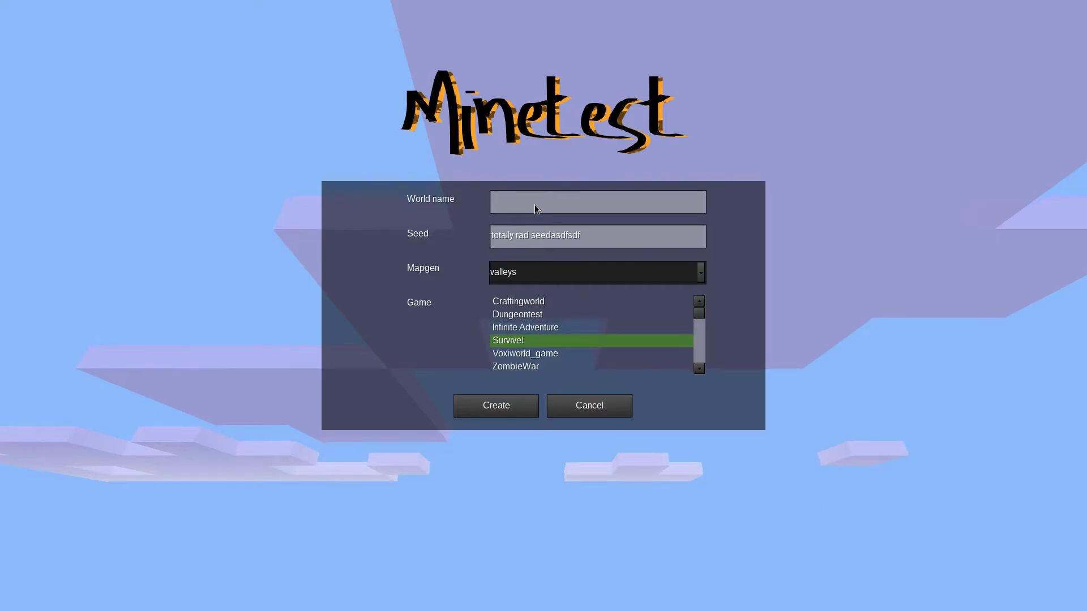
{"action": "type", "text": "new game"}
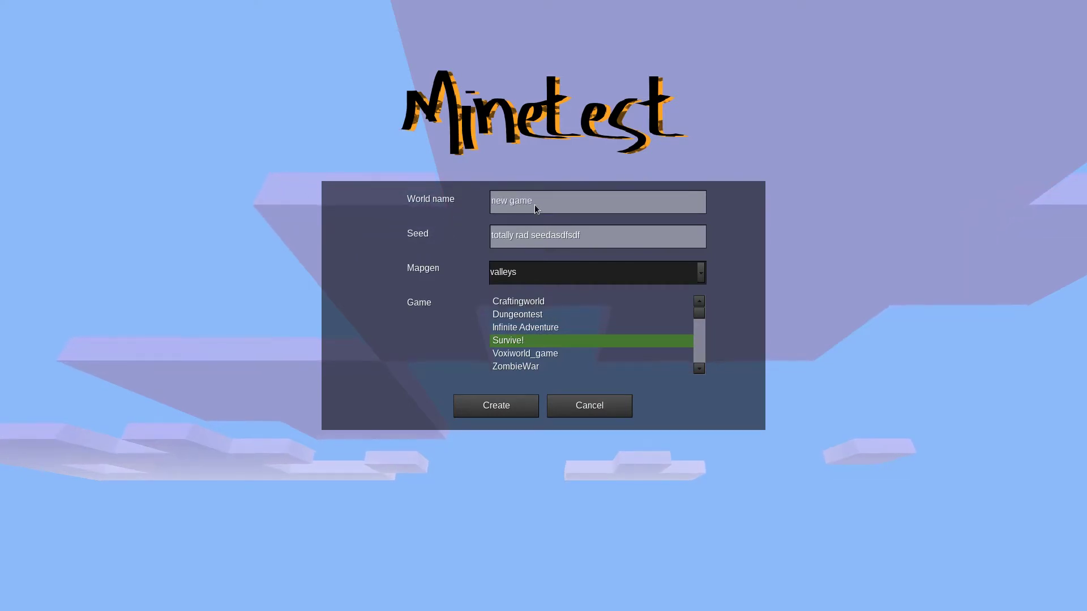
{"action": "left_click_drag", "start_coordinate": [593, 235], "coordinate": [496, 241]}
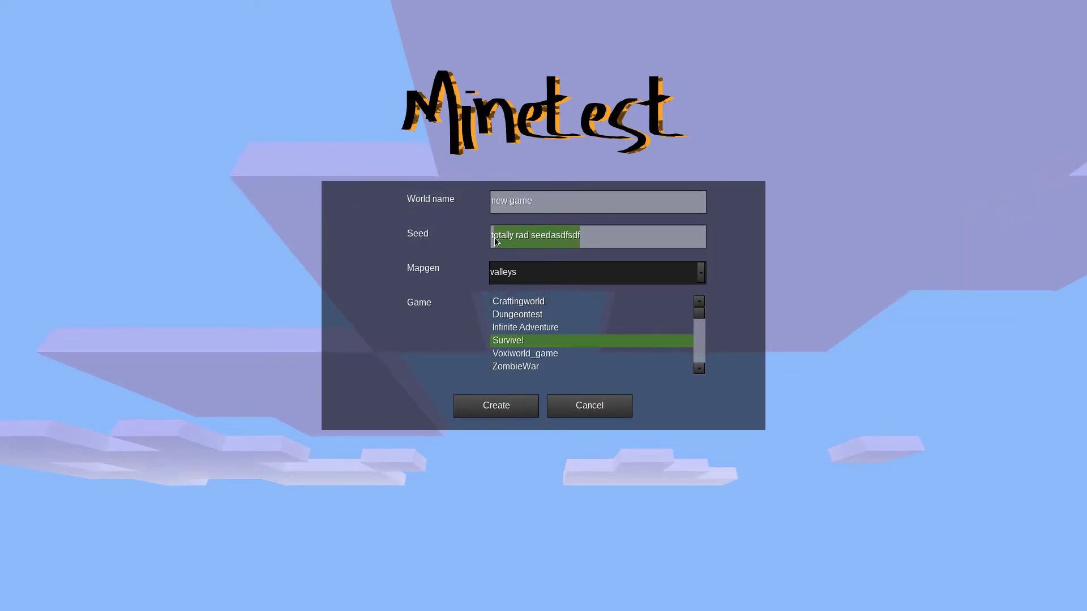
{"action": "type", "text": "type here f"}
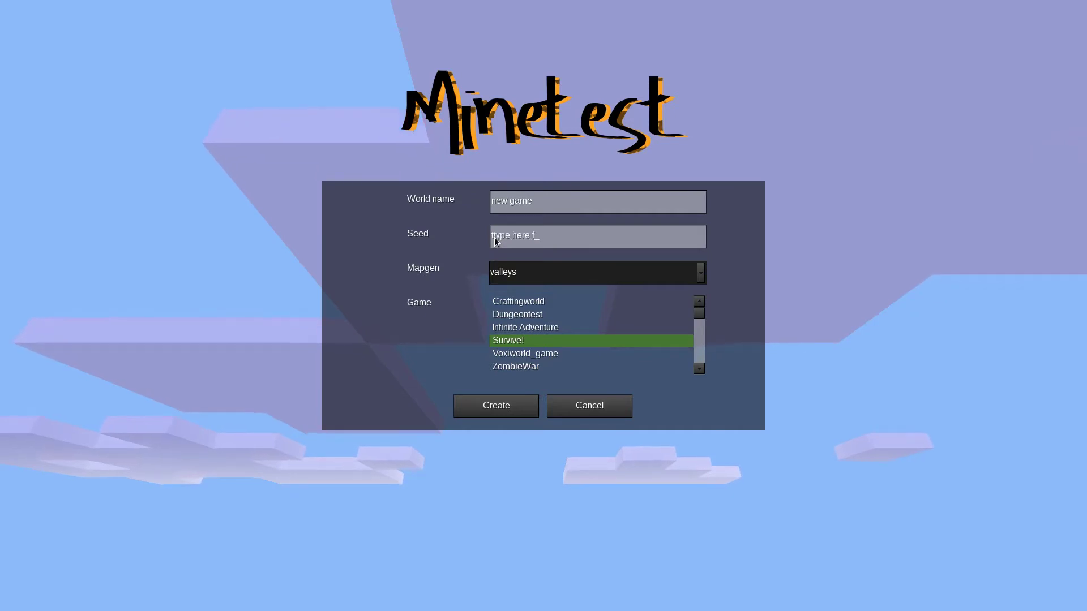
{"action": "type", "text": "or fun"}
Review the available map generators, choose valleys and create the world.
{"action": "left_click", "coordinate": [577, 270]}
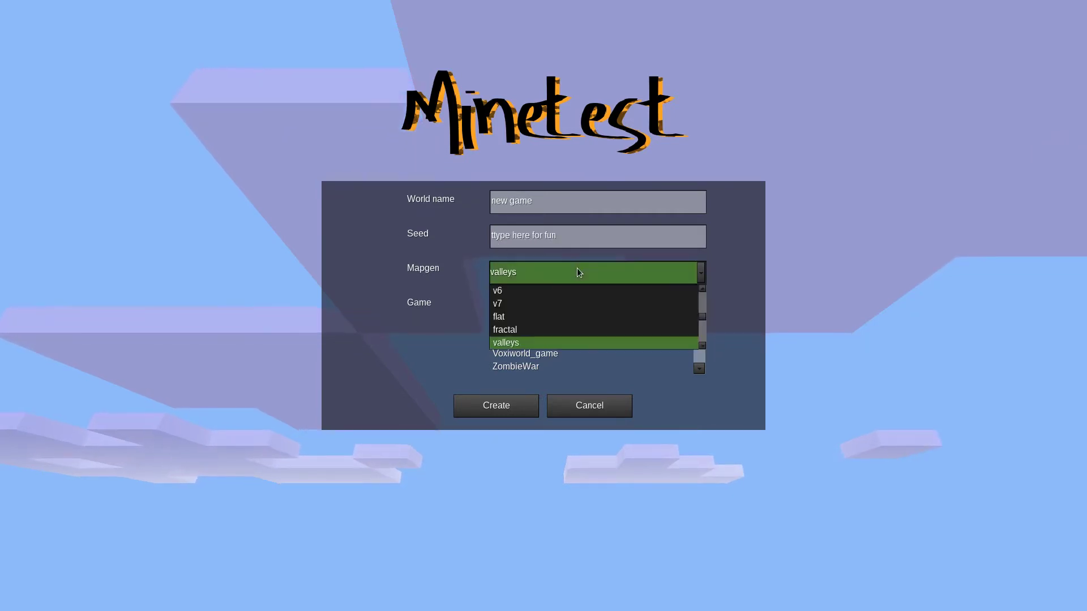
{"action": "scroll", "coordinate": [579, 308], "scroll_direction": "down", "scroll_amount": 1}
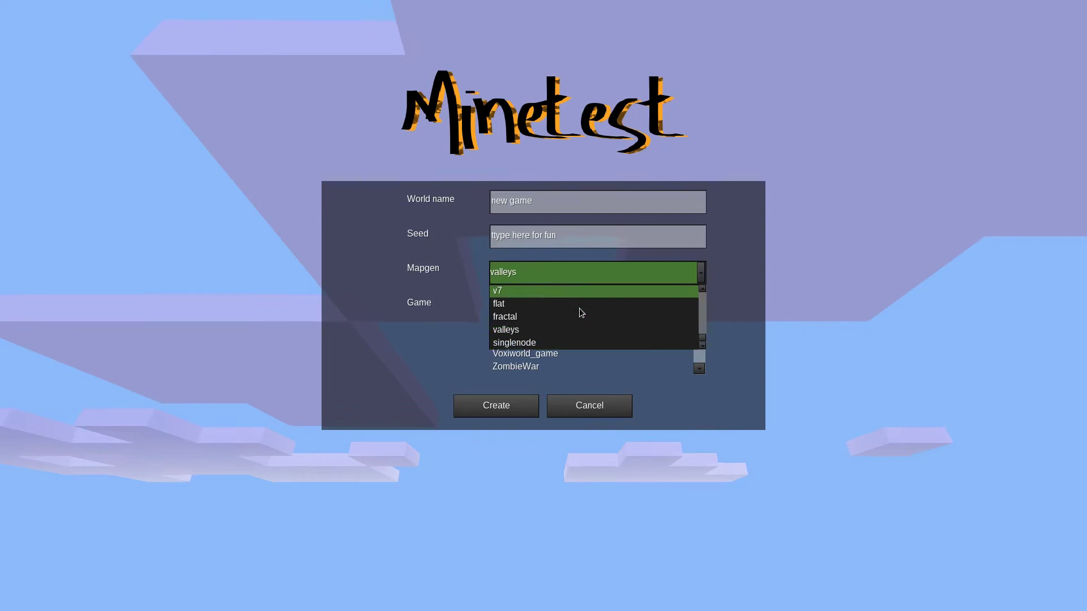
{"action": "scroll", "coordinate": [579, 308], "scroll_direction": "up", "scroll_amount": 2}
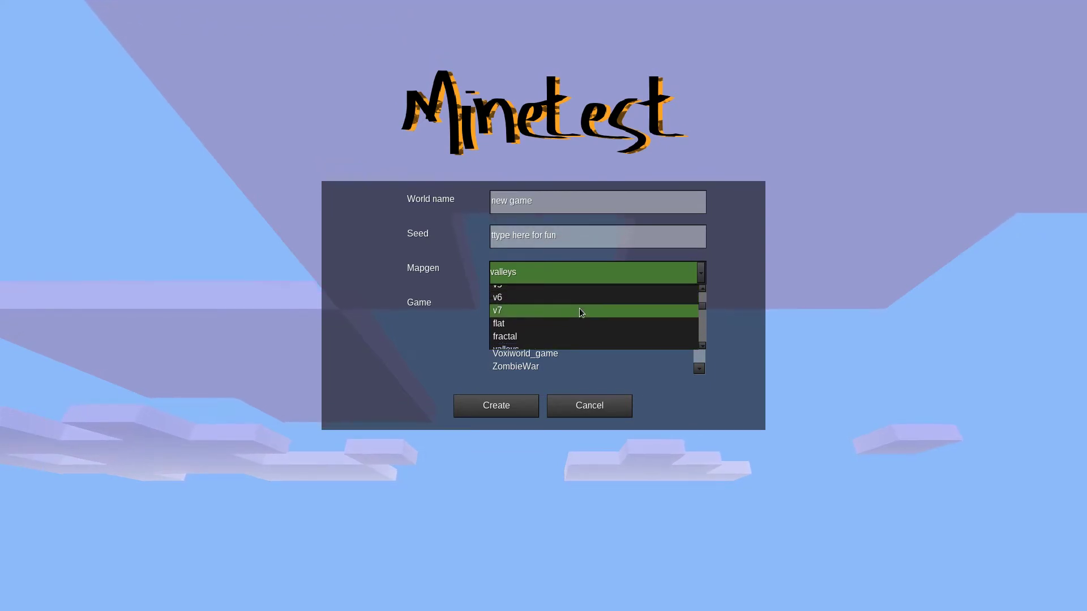
{"action": "scroll", "coordinate": [579, 312], "scroll_direction": "down", "scroll_amount": 1}
{"action": "left_click", "coordinate": [531, 338]}
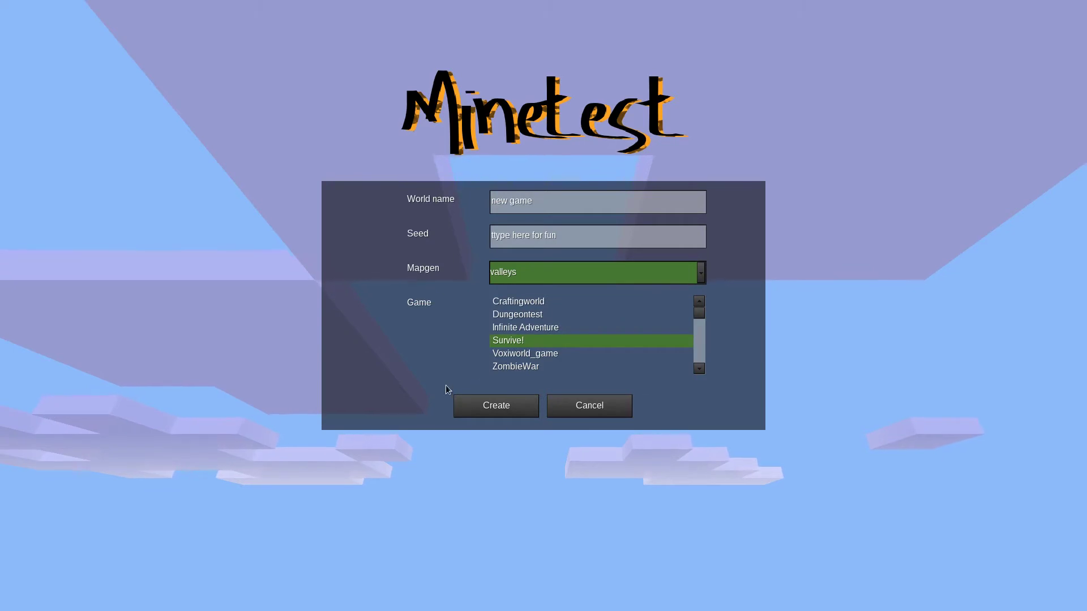
{"action": "left_click", "coordinate": [489, 403]}
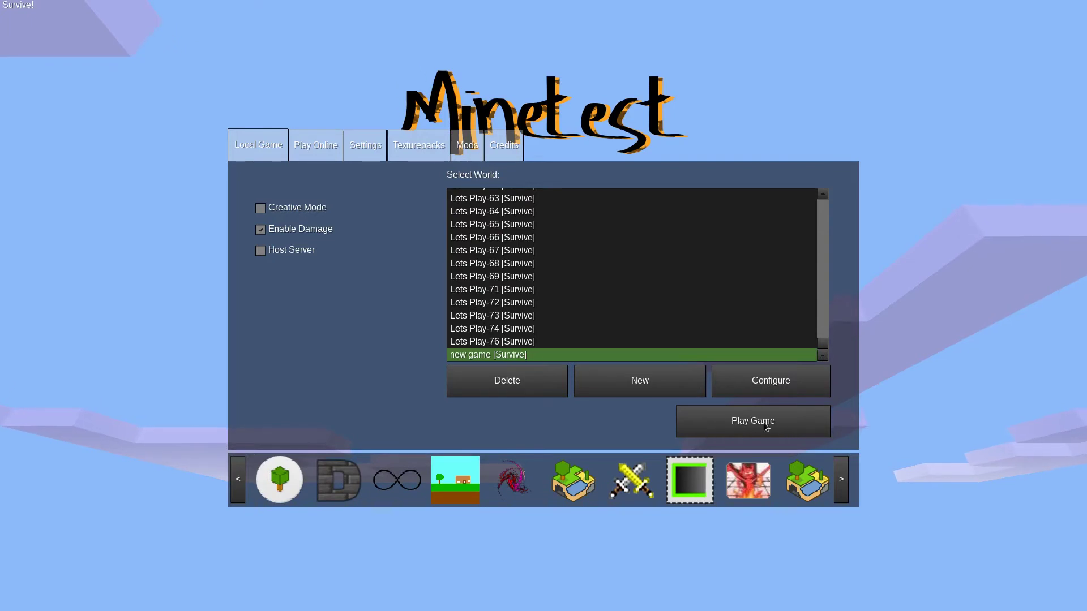
Enable the drinks mod in the configuration of the "new game" world and save it.
{"action": "left_click", "coordinate": [766, 383]}
{"action": "scroll", "coordinate": [670, 314], "scroll_direction": "up", "scroll_amount": 3}
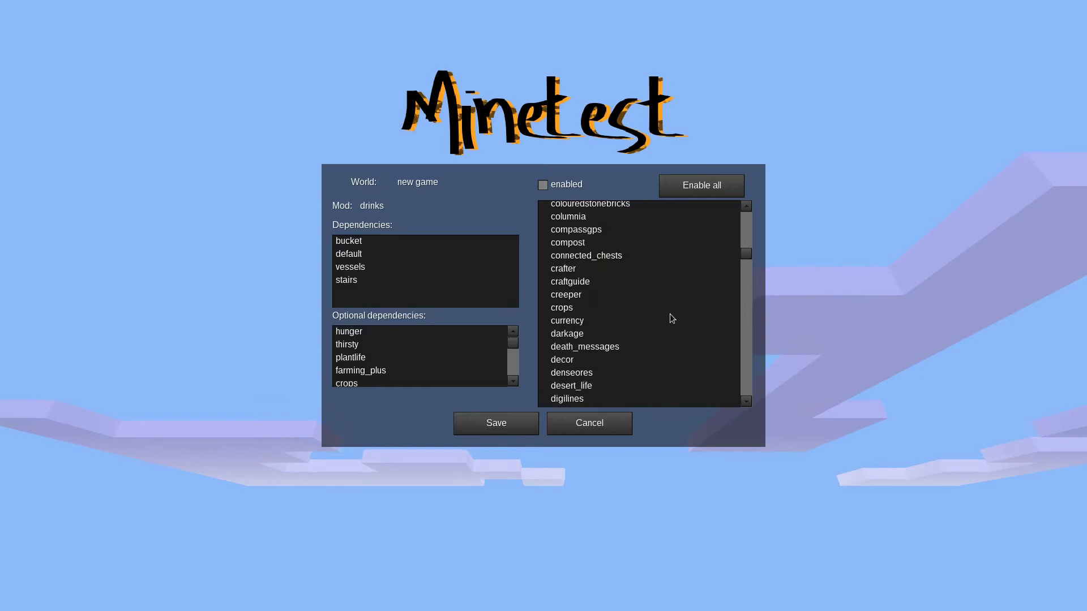
{"action": "scroll", "coordinate": [670, 319], "scroll_direction": "down", "scroll_amount": 6}
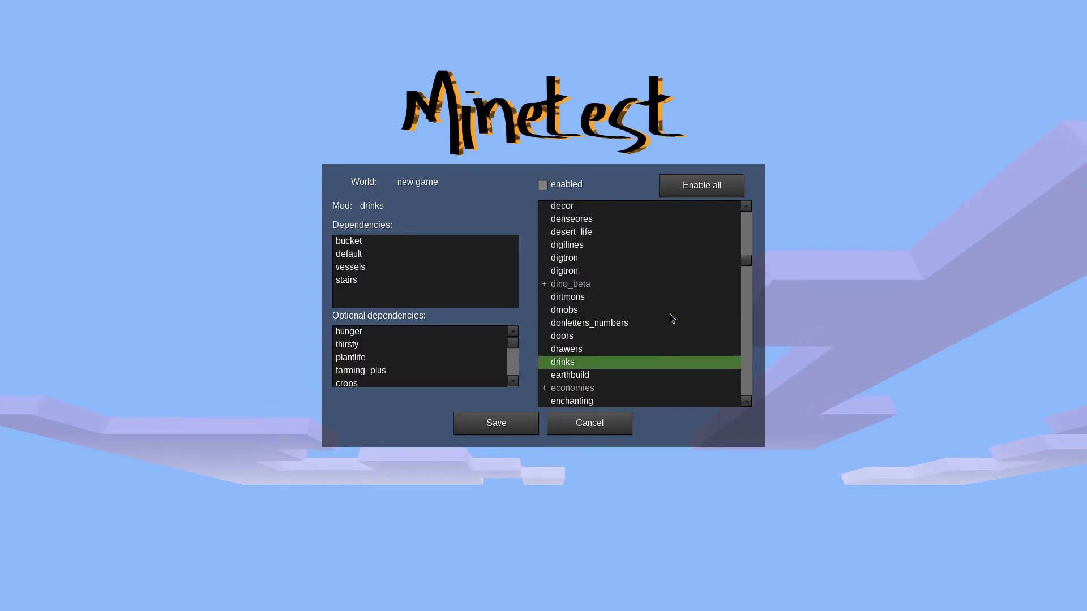
{"action": "scroll", "coordinate": [670, 315], "scroll_direction": "up", "scroll_amount": 2}
{"action": "scroll", "coordinate": [671, 315], "scroll_direction": "down", "scroll_amount": 5}
{"action": "scroll", "coordinate": [671, 315], "scroll_direction": "up", "scroll_amount": 3}
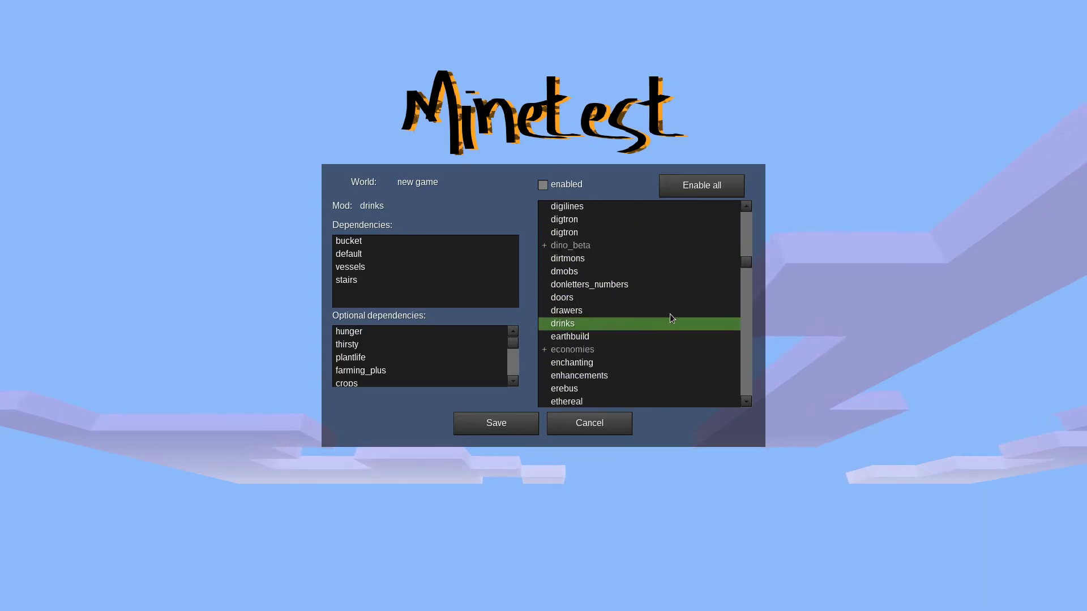
{"action": "double_click", "coordinate": [593, 324]}
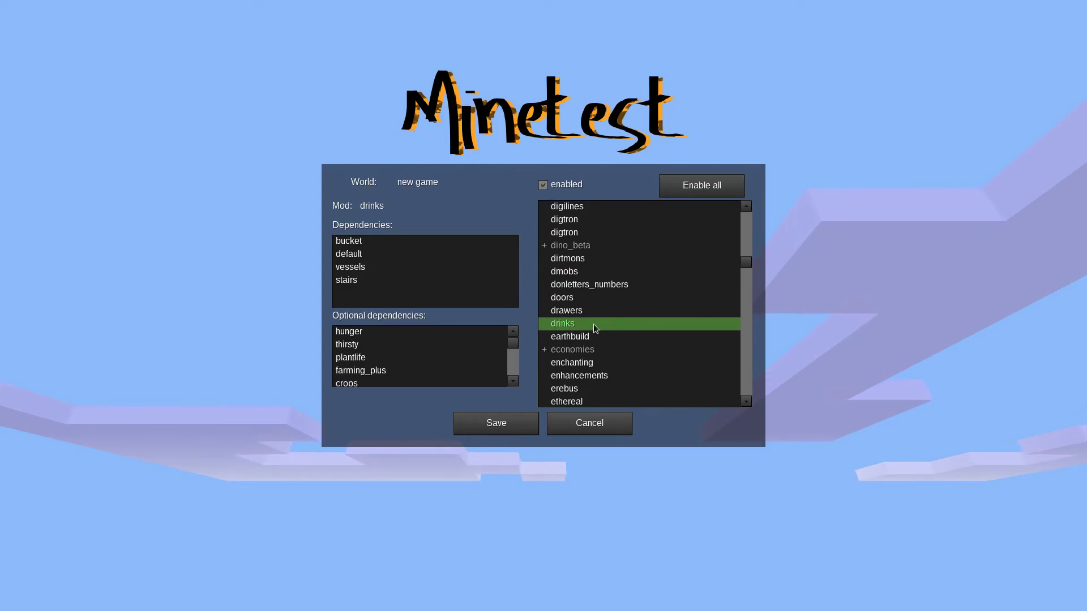
{"action": "left_click", "coordinate": [543, 188]}
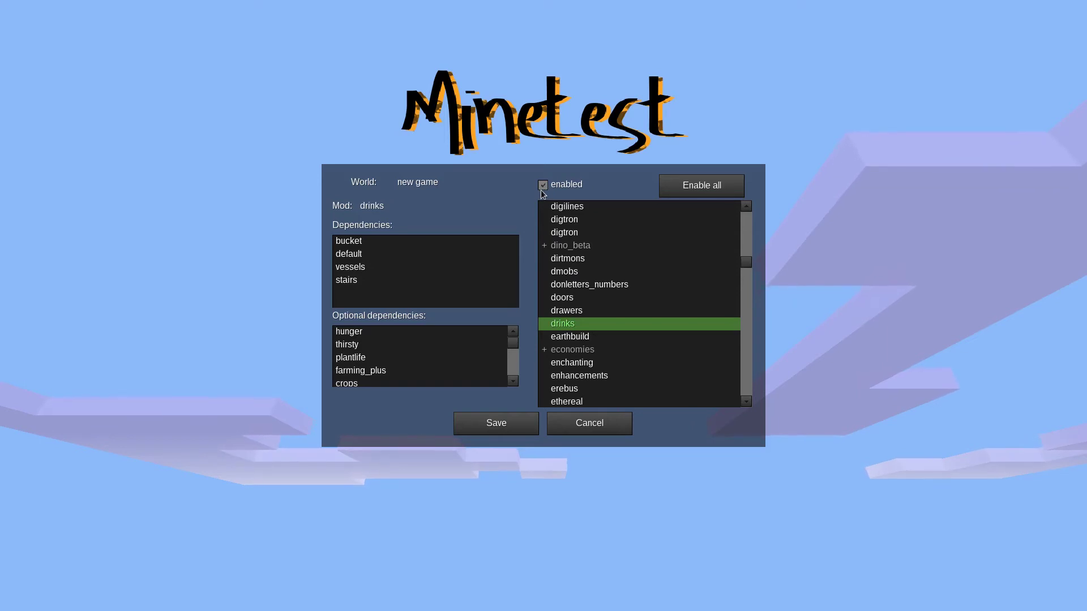
{"action": "left_click", "coordinate": [542, 187]}
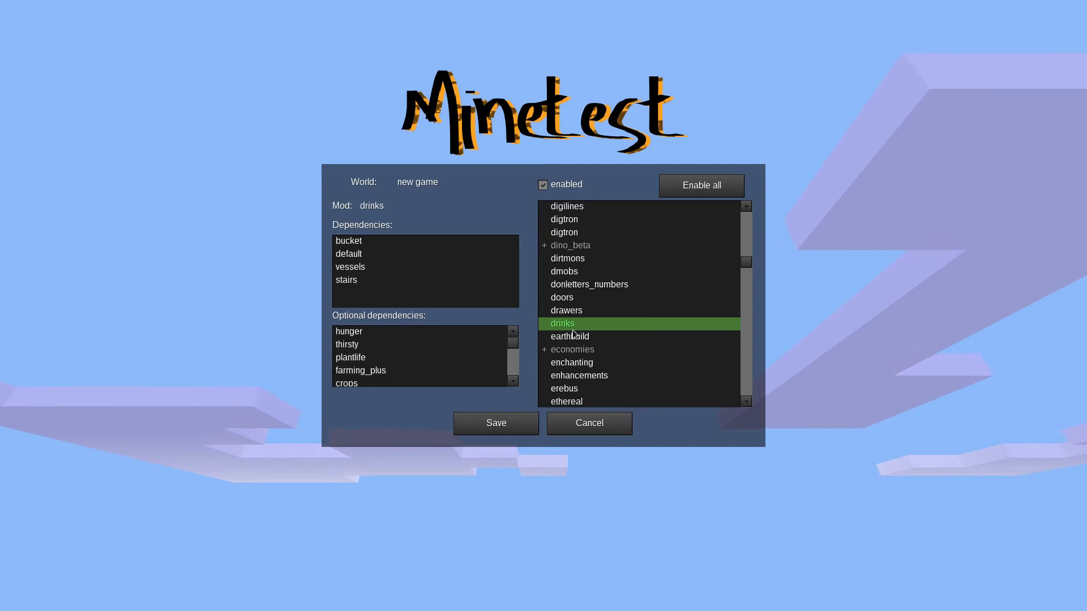
{"action": "left_click", "coordinate": [496, 430]}
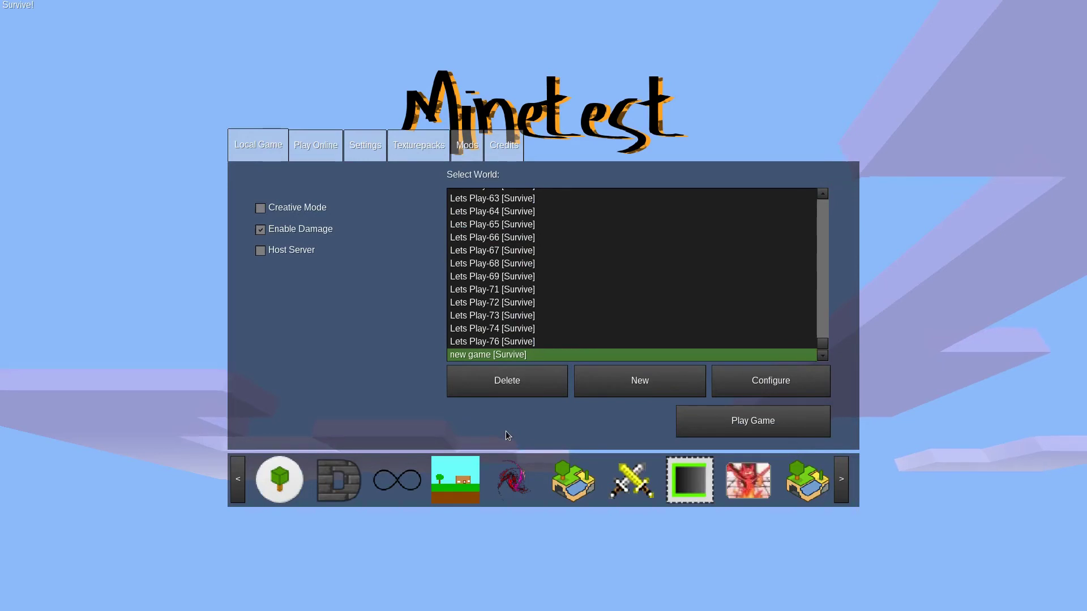
Compare the installed texture packs and select SummerFieldsCraft.
{"action": "left_click", "coordinate": [404, 156]}
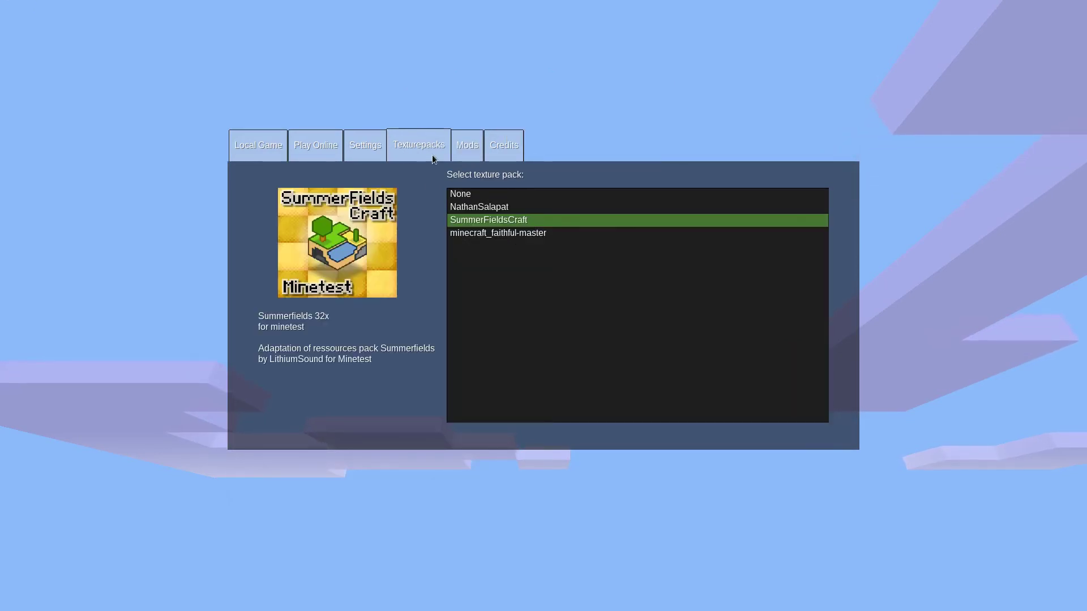
{"action": "left_click", "coordinate": [465, 205]}
{"action": "left_click", "coordinate": [470, 195]}
{"action": "left_click", "coordinate": [470, 206]}
{"action": "left_click", "coordinate": [472, 220]}
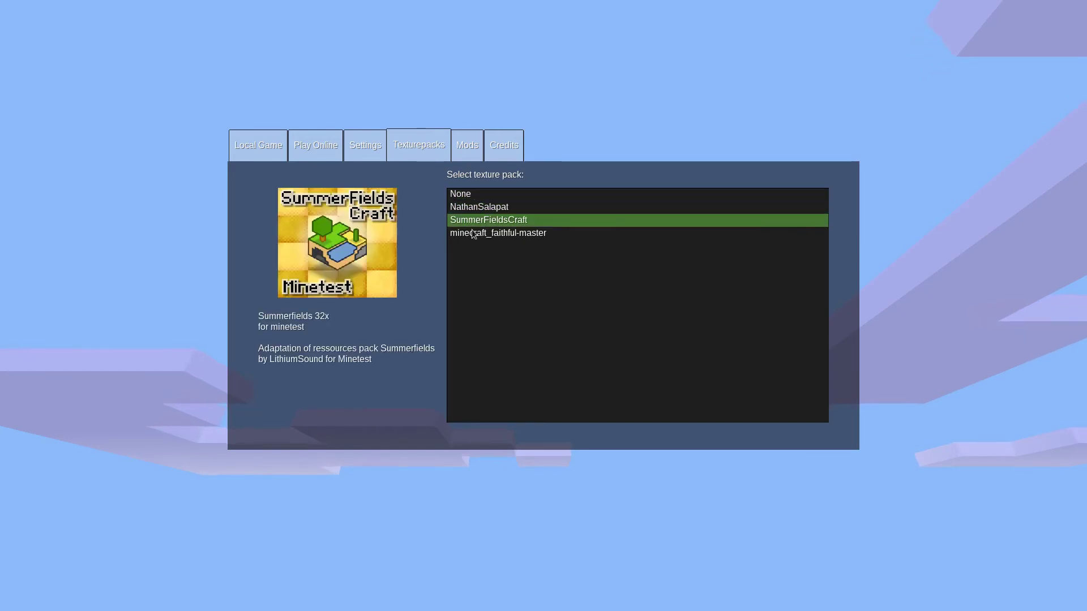
{"action": "left_click", "coordinate": [474, 233]}
{"action": "left_click", "coordinate": [475, 225]}
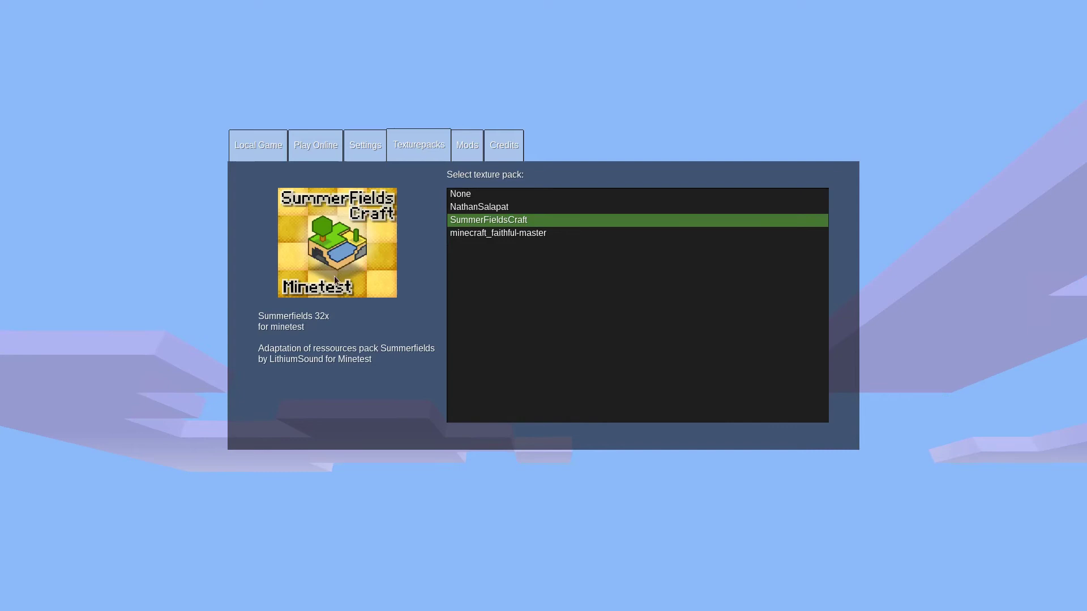
{"action": "left_click", "coordinate": [463, 208]}
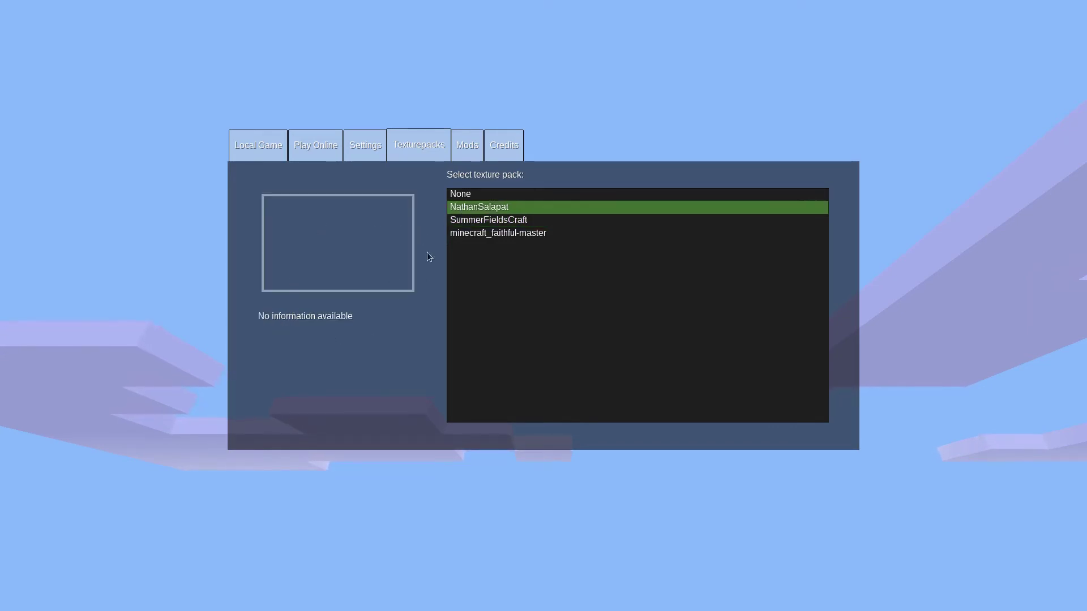
{"action": "left_click", "coordinate": [492, 224]}
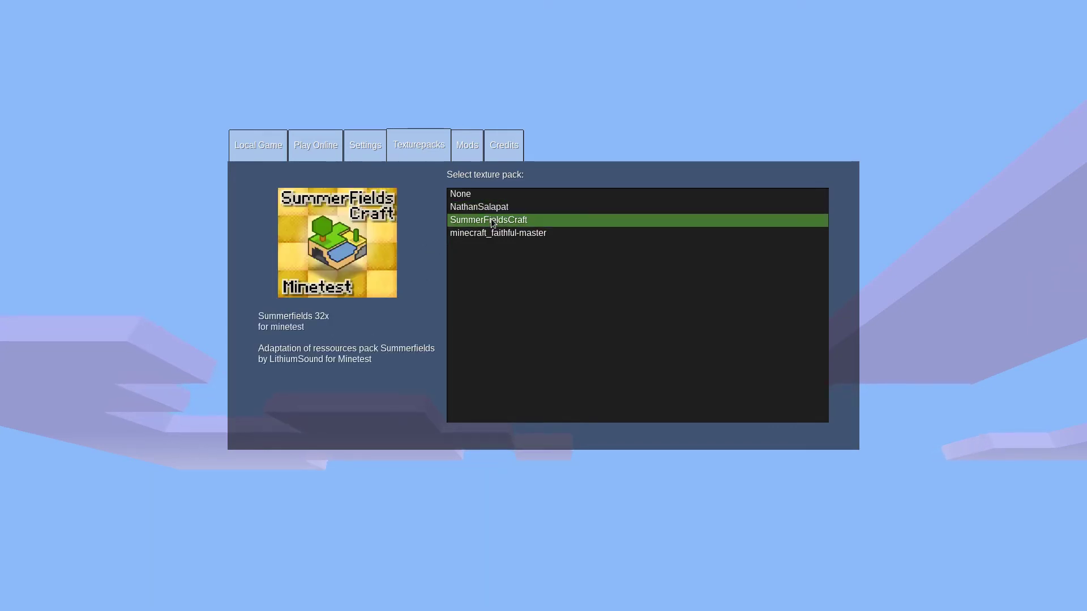
Return to the local worlds and play the "new game" world.
{"action": "left_click", "coordinate": [258, 146]}
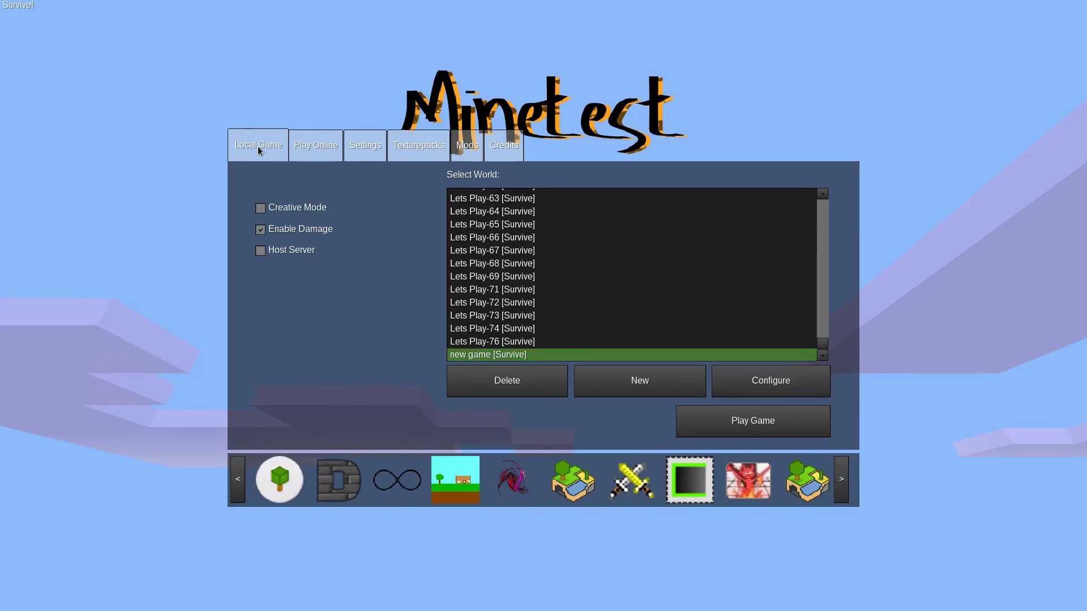
{"action": "left_click", "coordinate": [789, 434]}
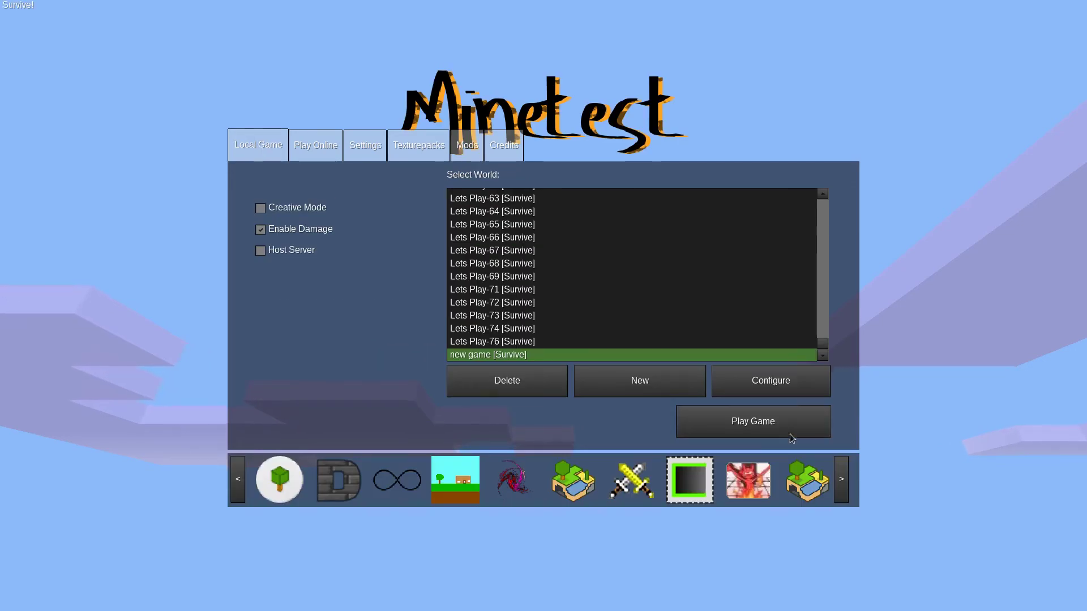
{"action": "key", "text": "F10"}
{"action": "key", "text": "F10"}
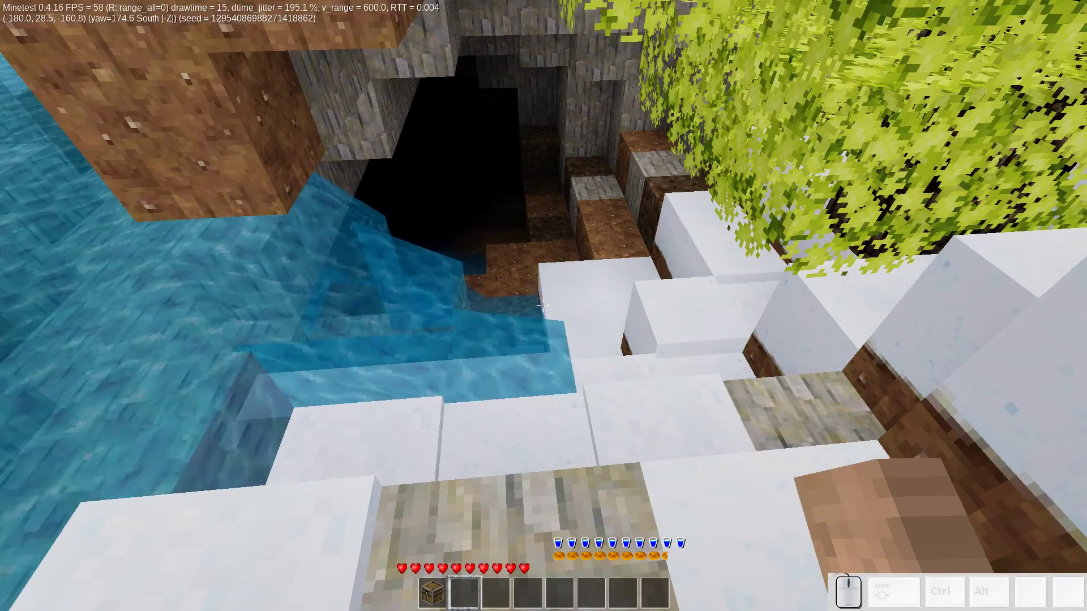
Try out the character's basic movement and look through the inventory before closing it.
{"action": "key", "text": "w"}
{"action": "key", "text": "a"}
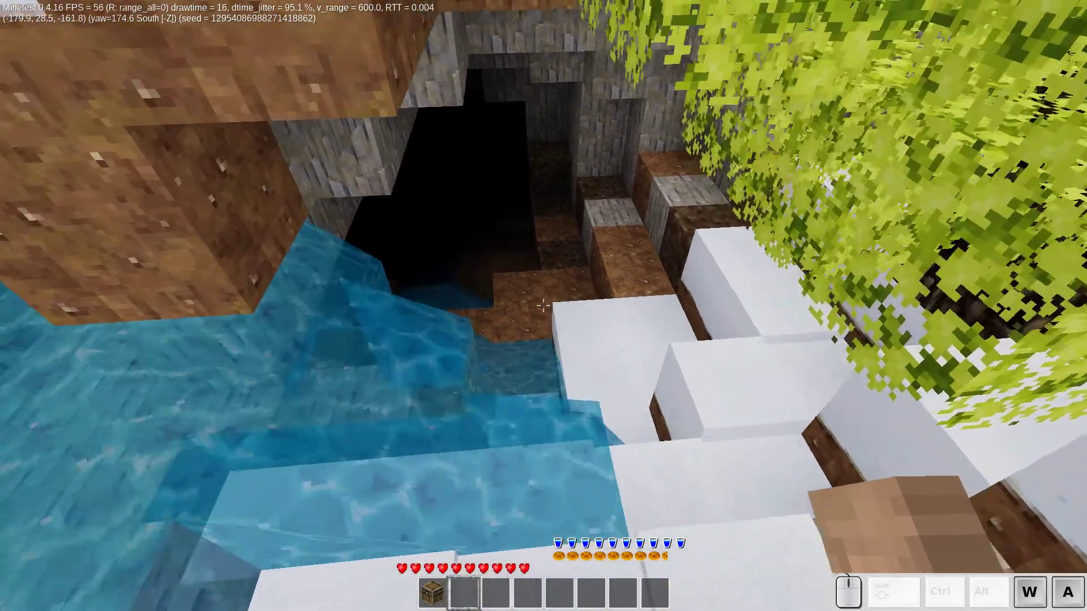
{"action": "key", "text": "s"}
{"action": "key", "text": "d"}
{"action": "key", "text": "i"}
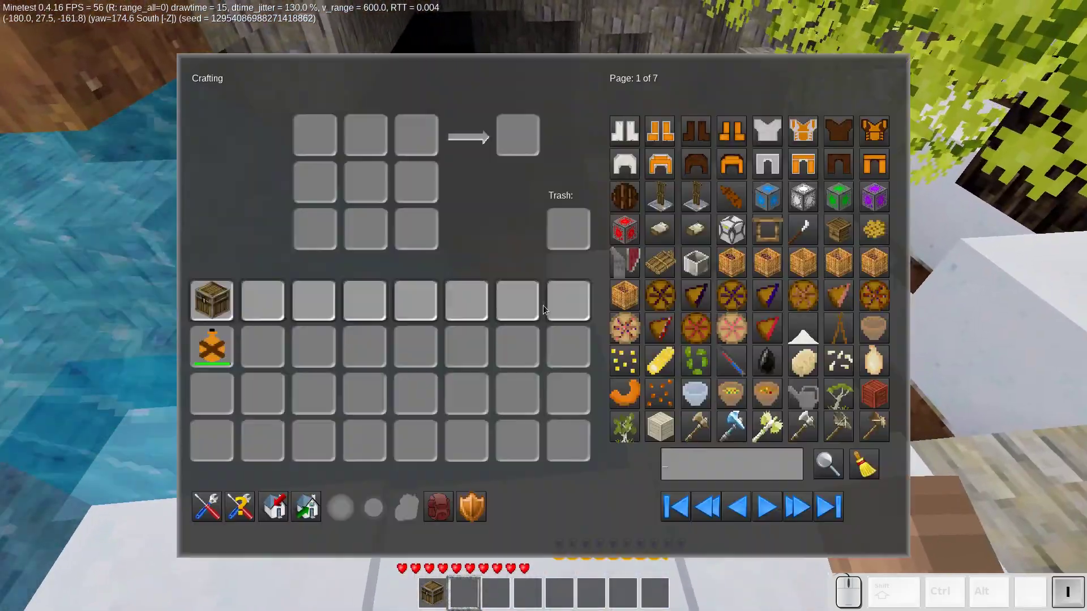
{"action": "key", "text": "i"}
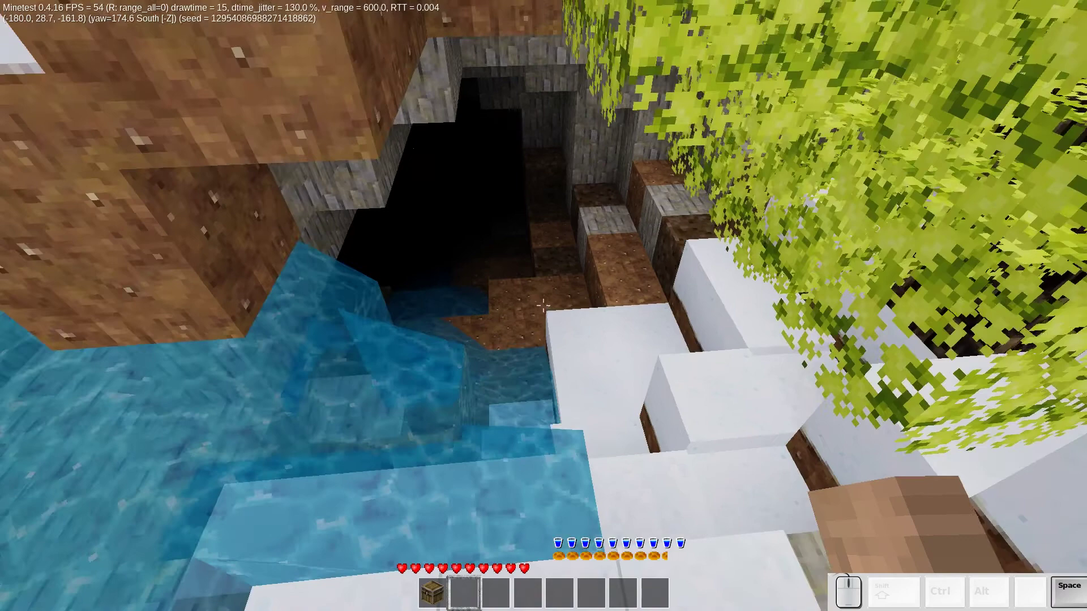
{"action": "key", "text": "shift"}
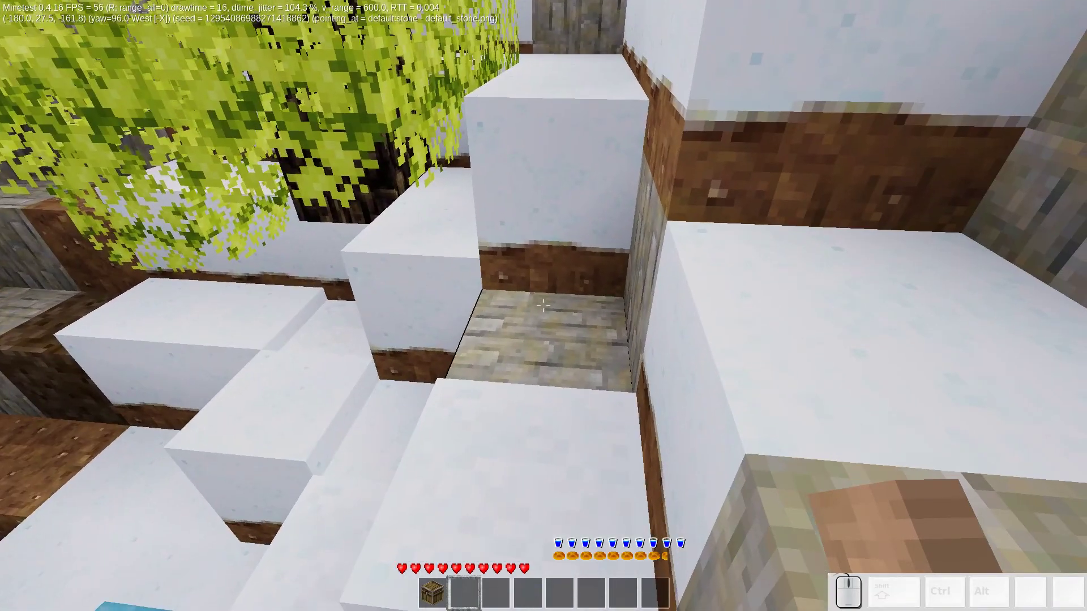
Place the chest from the hotbar on the stone block ahead, and open and close it.
{"action": "left_click", "coordinate": [544, 306]}
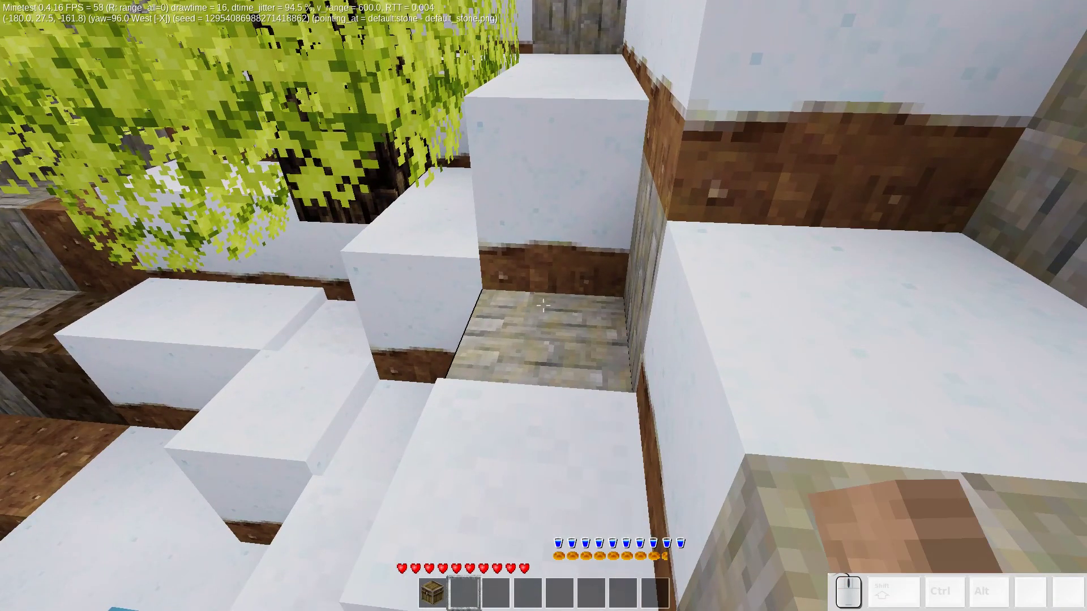
{"action": "scroll", "coordinate": [544, 305], "scroll_direction": "up", "scroll_amount": 1}
{"action": "right_click", "coordinate": [544, 305]}
{"action": "right_click", "coordinate": [543, 306]}
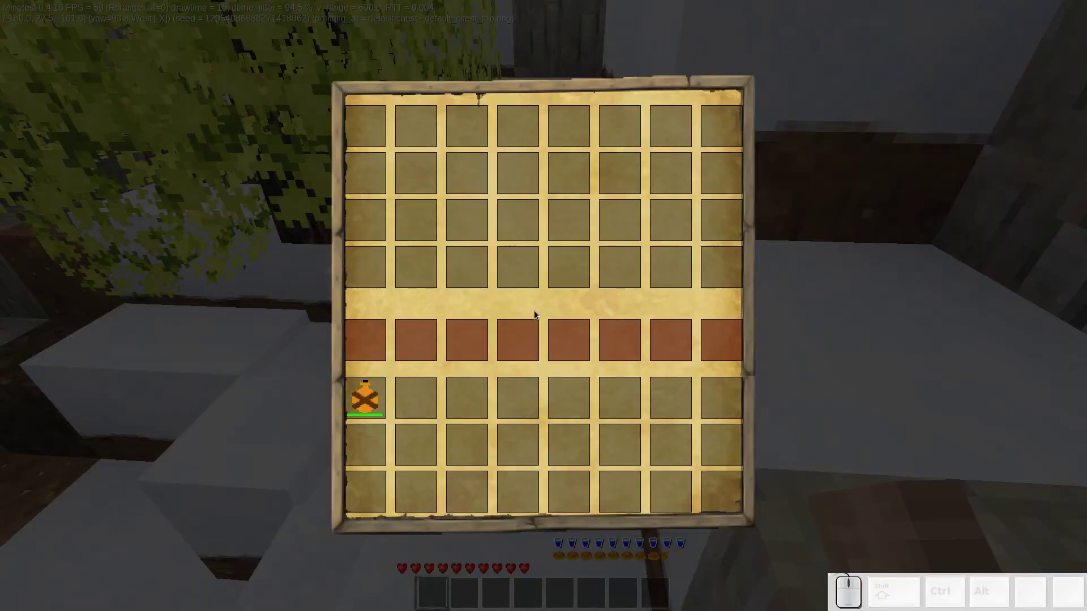
{"action": "key", "text": "Escape"}
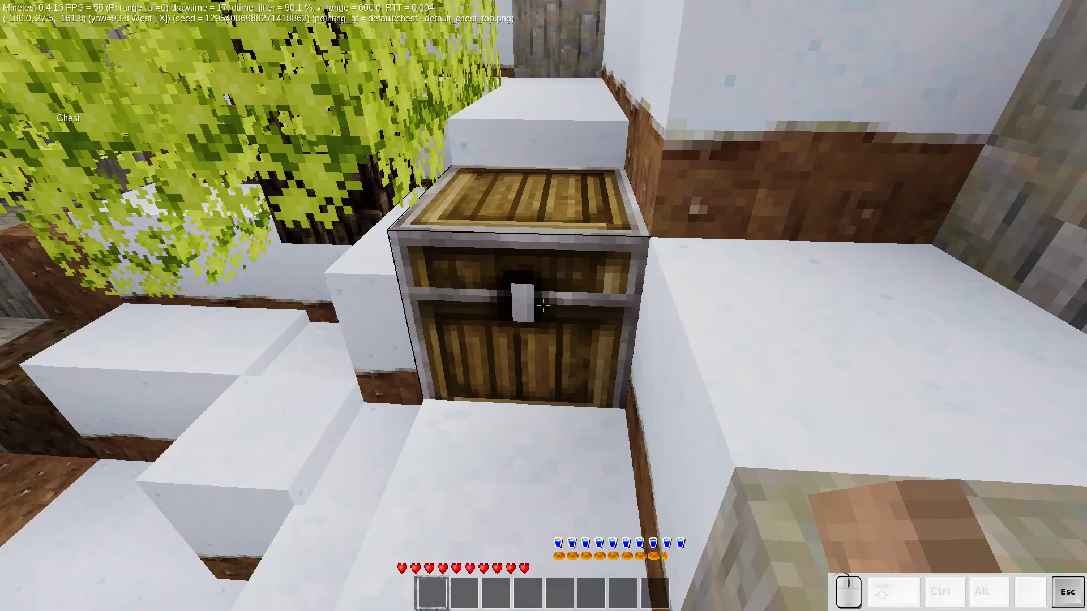
Pause the game to read the list of controls, and resume playing.
{"action": "key", "text": "Escape"}
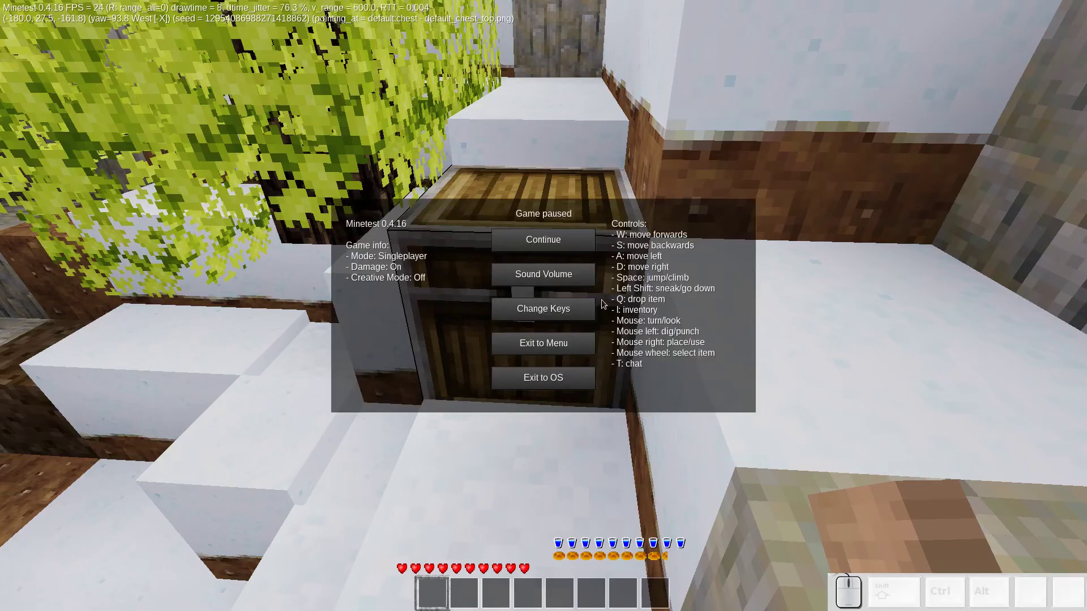
{"action": "key", "text": "Escape"}
Move away from the chest into the water and swim north along the channel.
{"action": "key", "text": "w"}
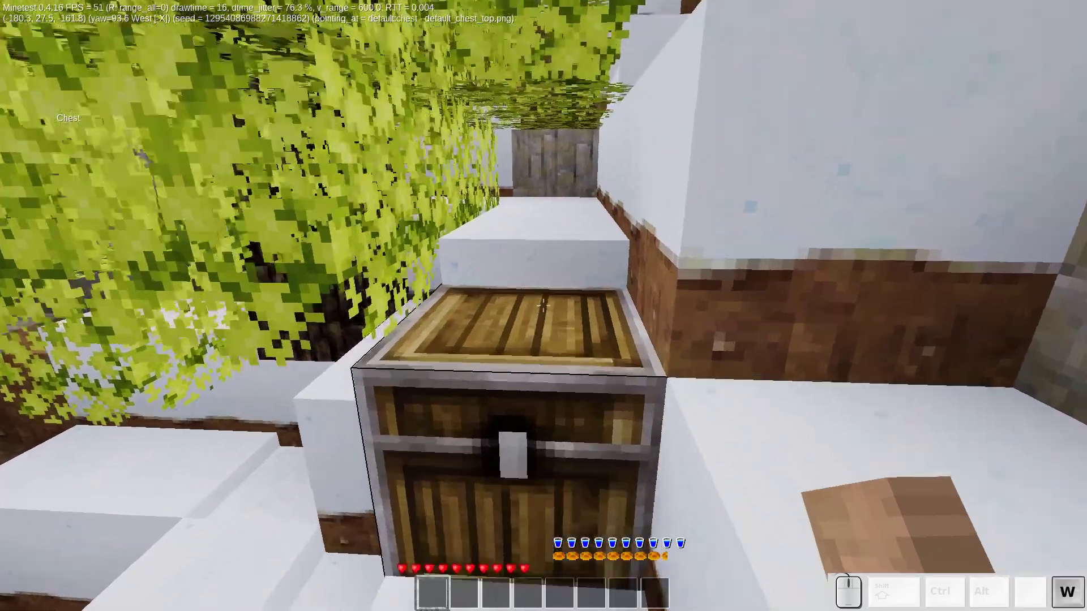
{"action": "key", "text": "space"}
{"action": "mouse_move", "coordinate": [543, 306]}
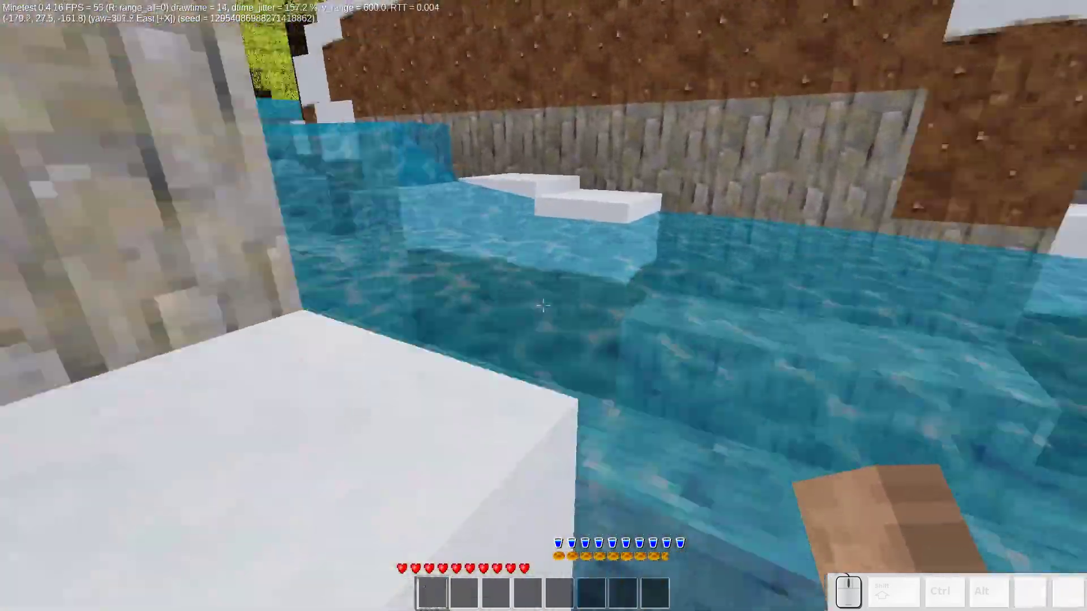
{"action": "key", "text": "space"}
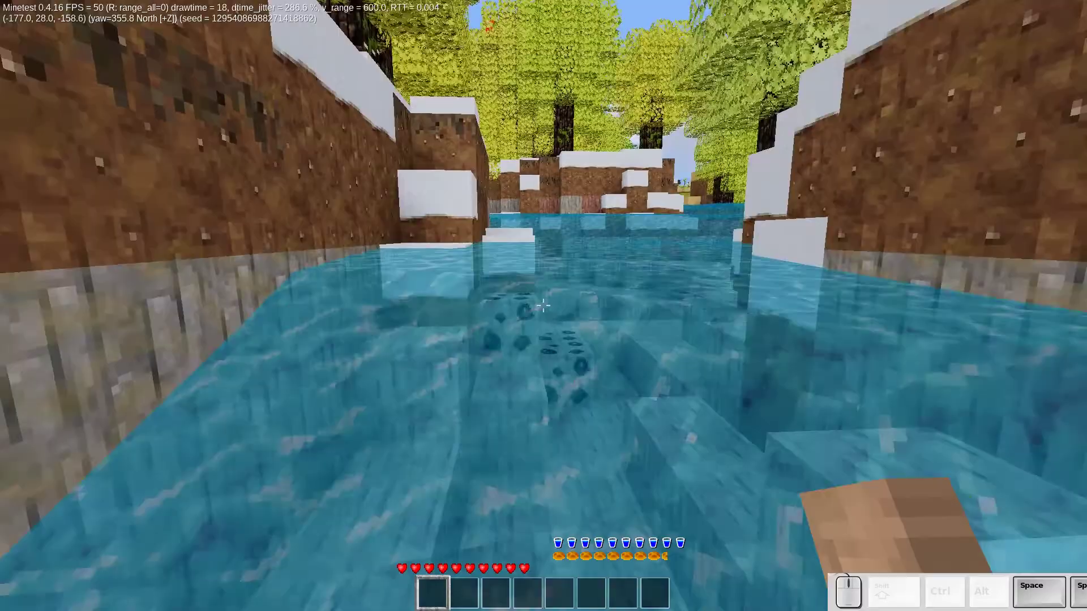